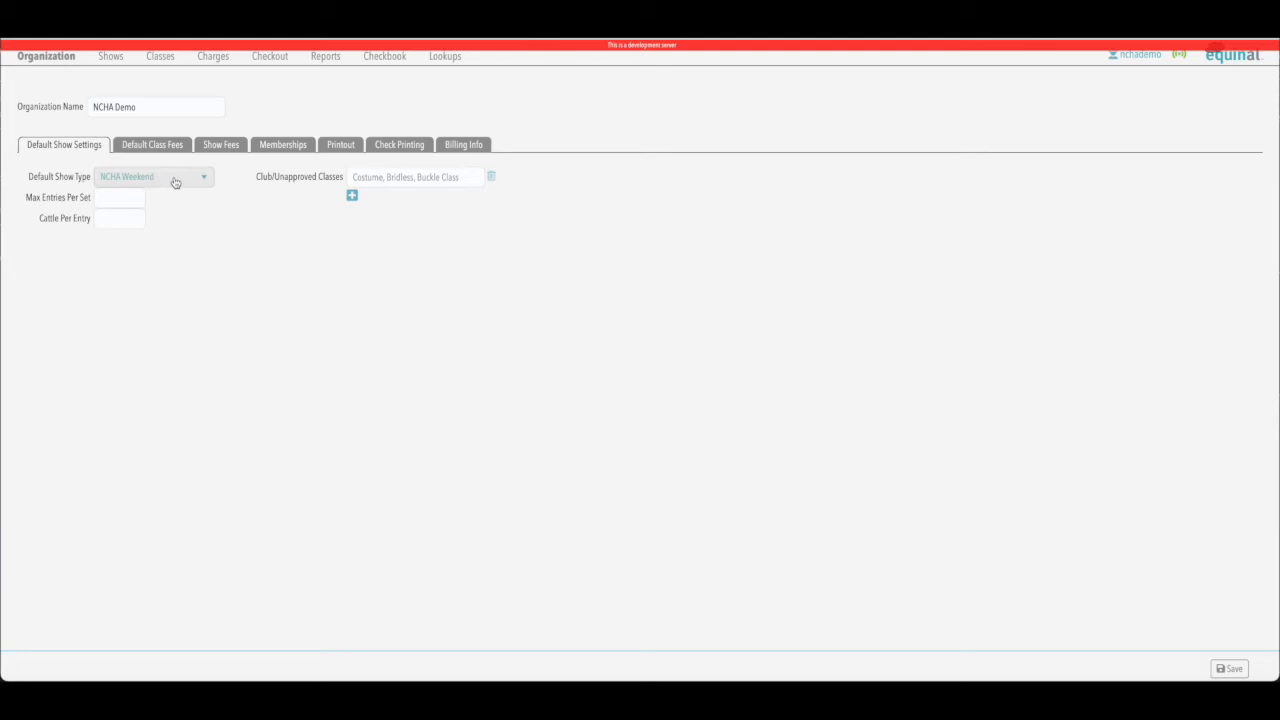
Try NCHA Weekend w/ Finals: Custom Payouts and NCHA LAE as default show type, and switch back to NCHA Weekend
click(204, 181)
click(172, 237)
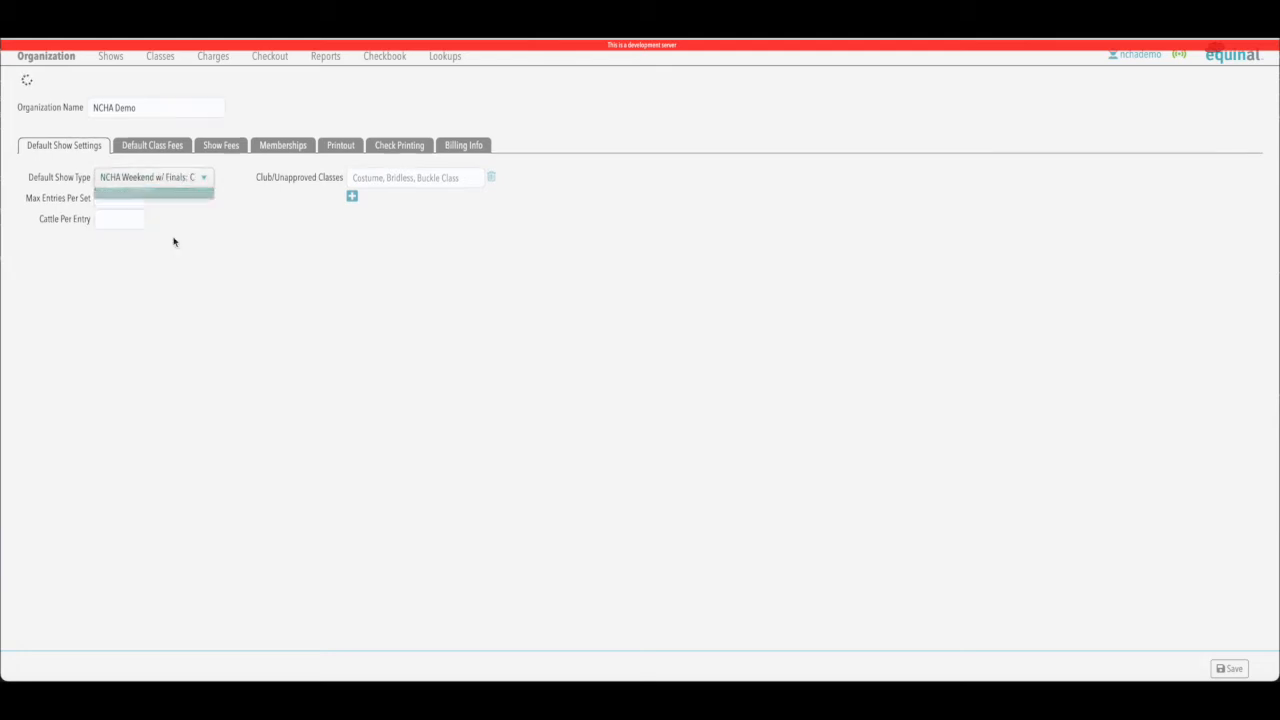
click(206, 177)
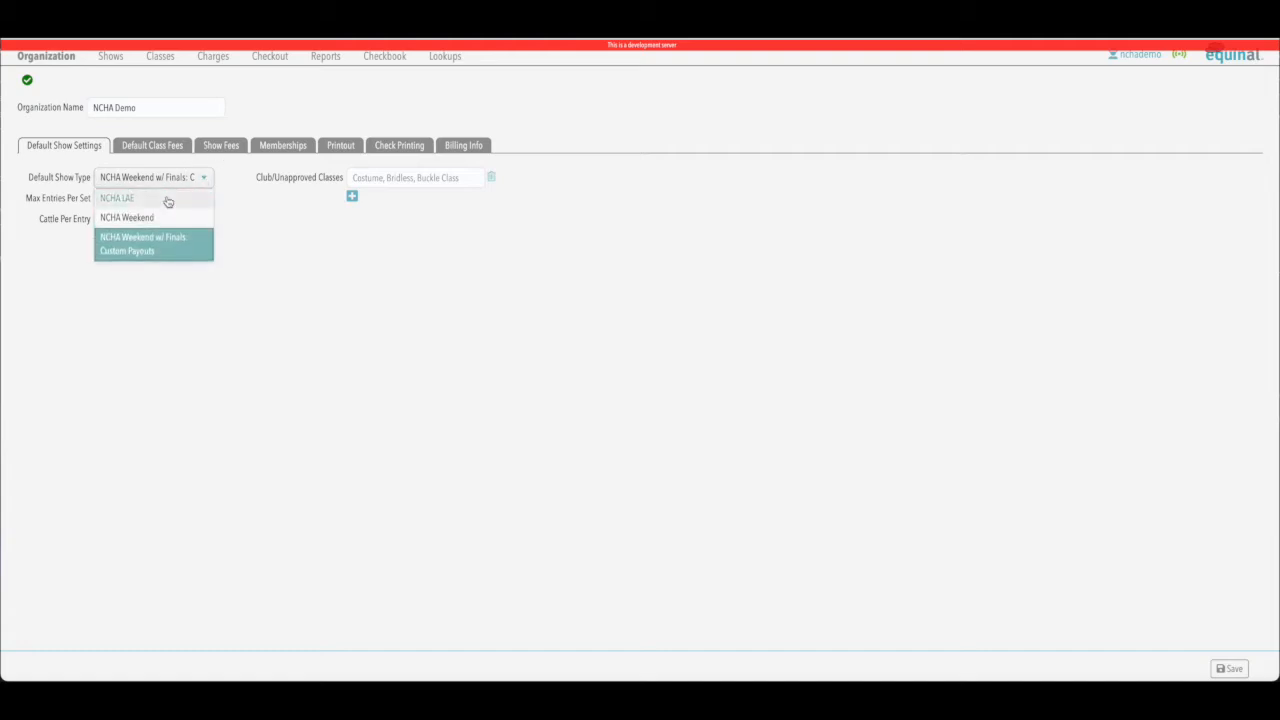
click(169, 201)
click(204, 177)
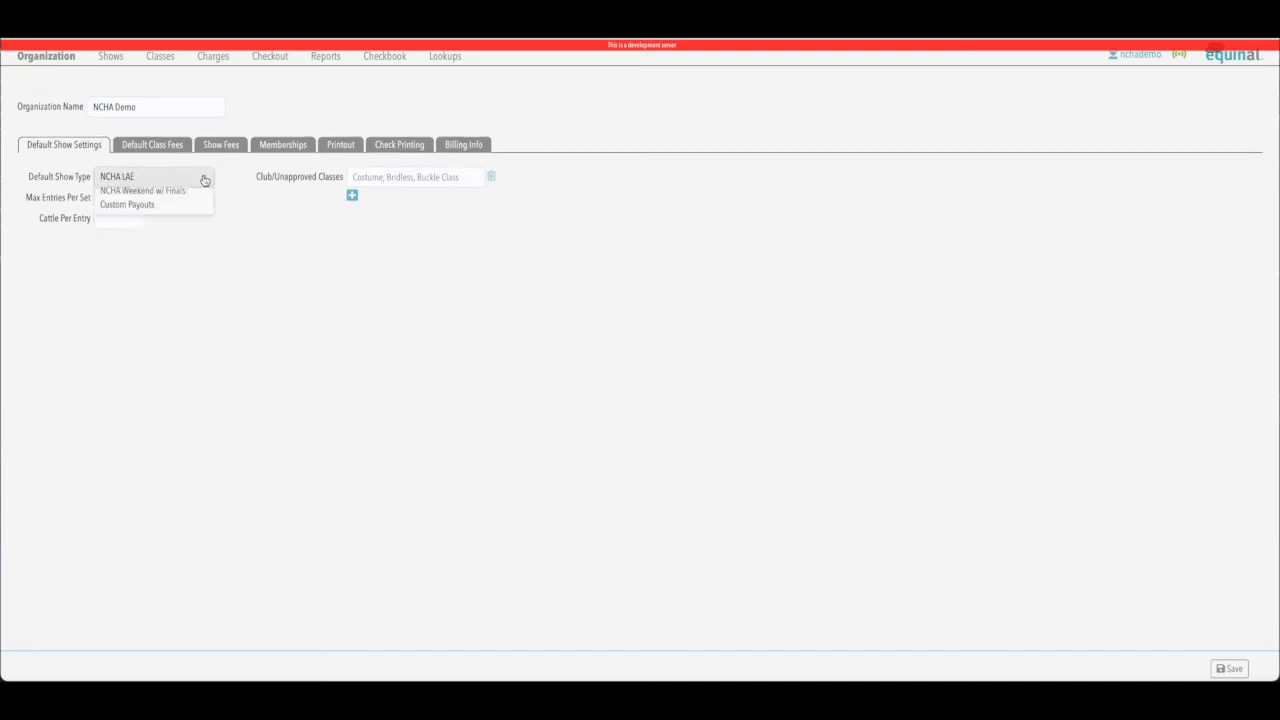
click(150, 216)
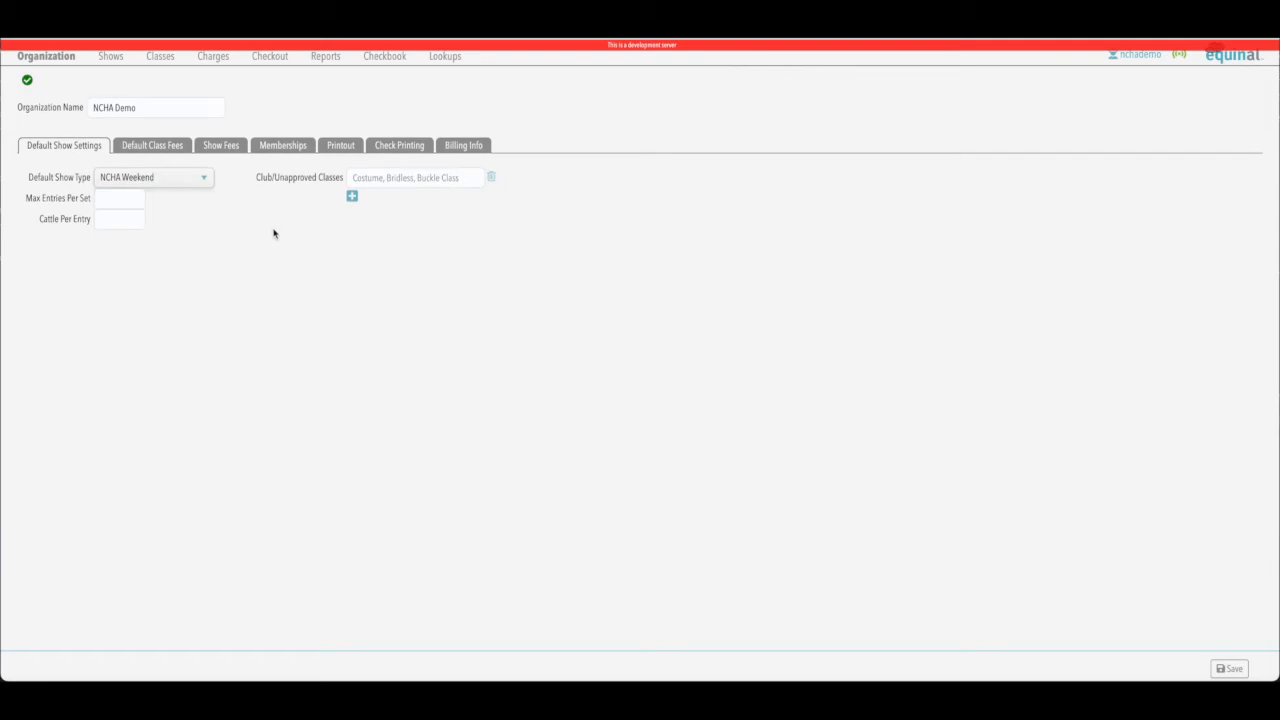
Set the default maximum entries per set to 18 and the cattle per entry to 2.5
click(126, 198)
text(18)
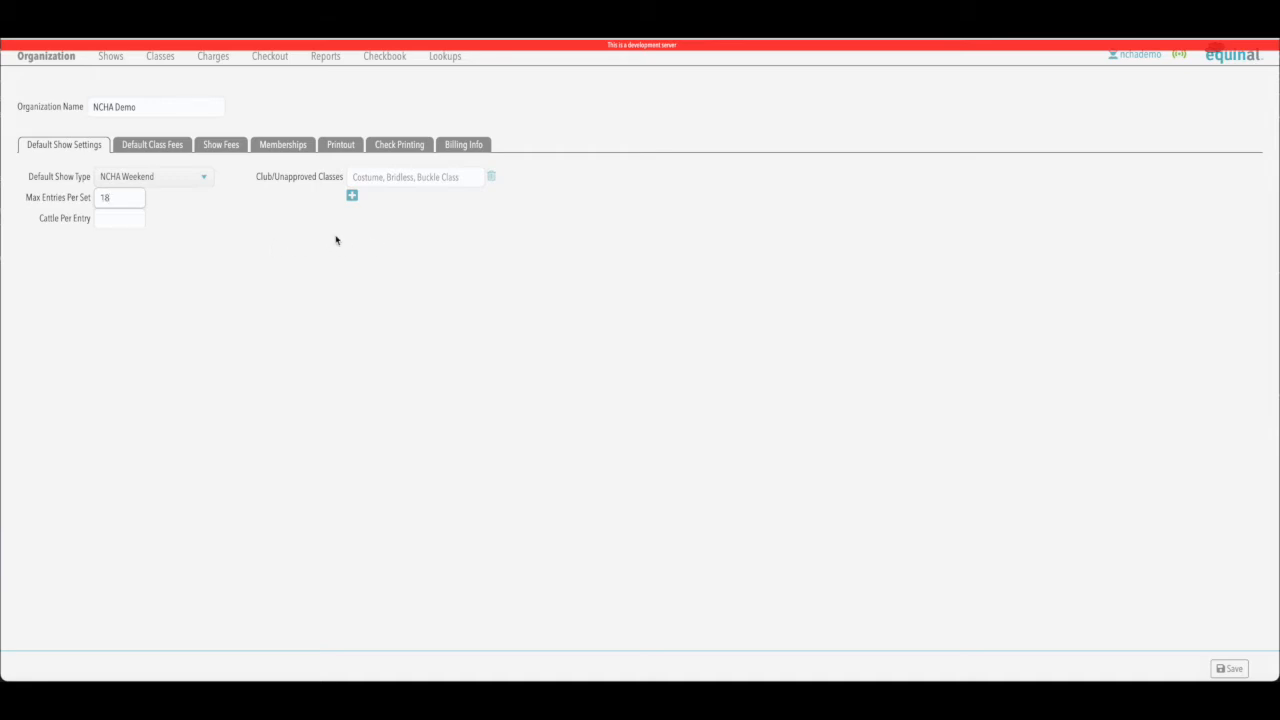
click(133, 217)
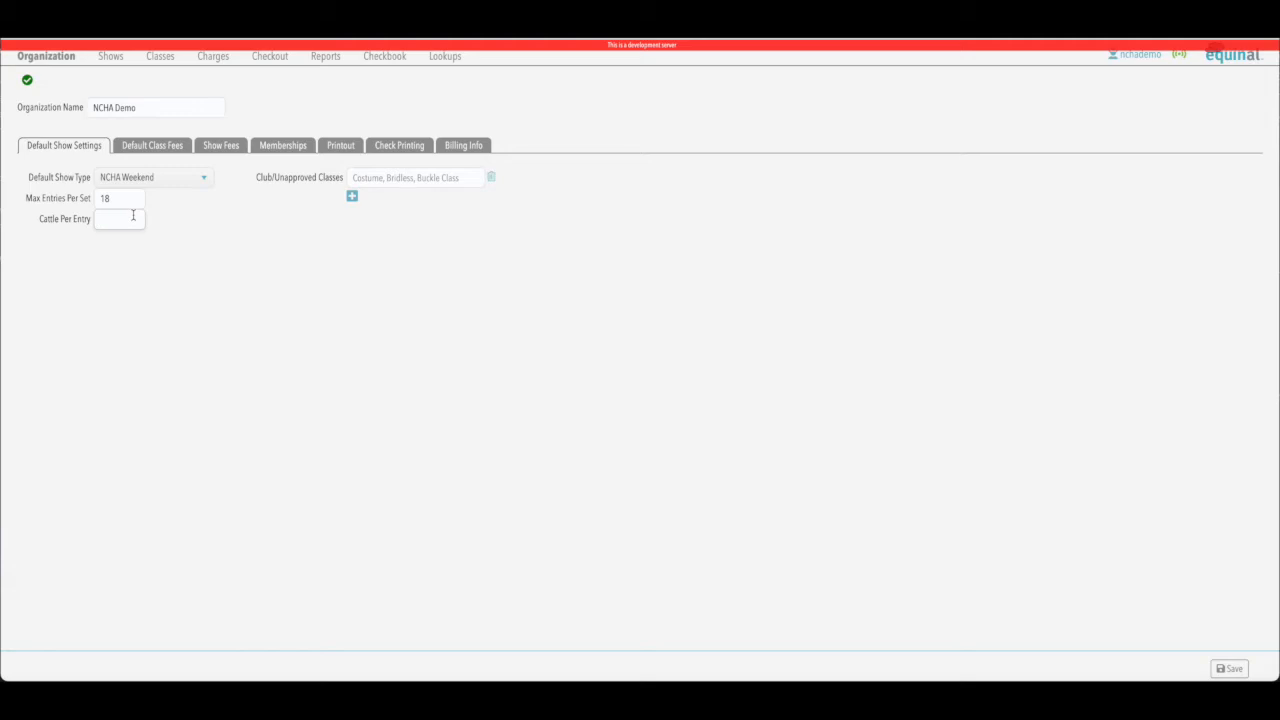
text(1)
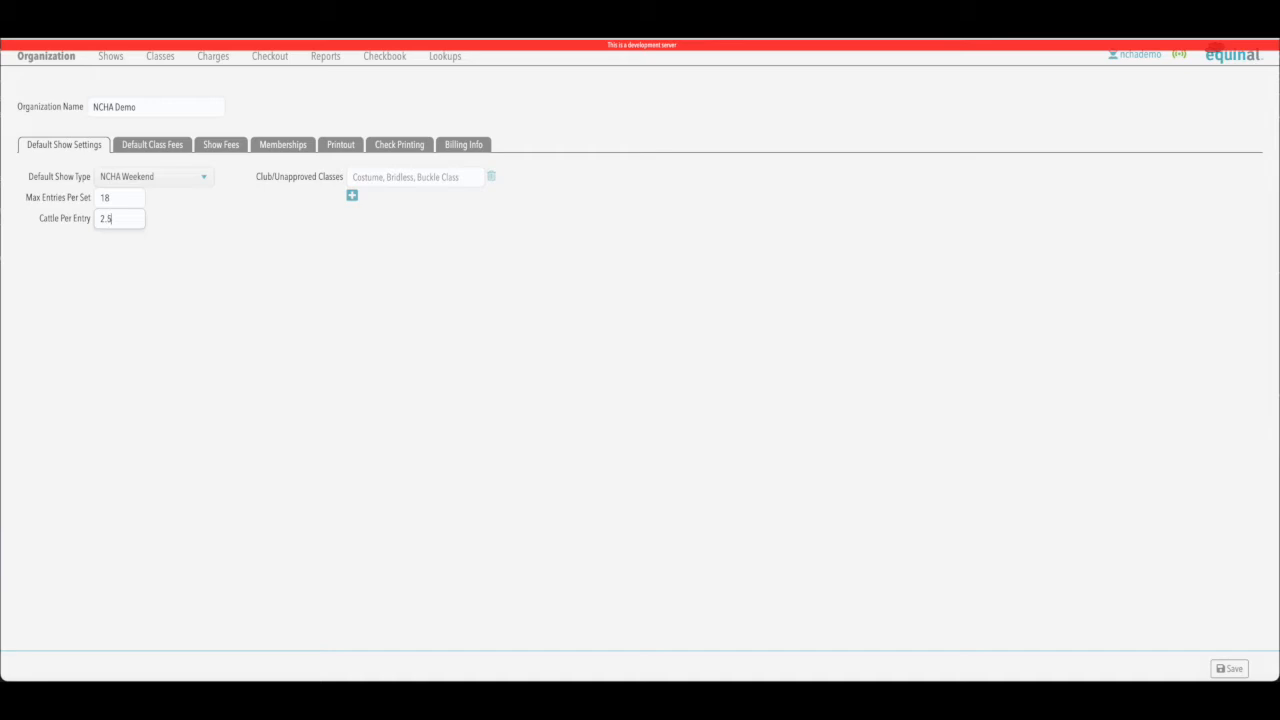
key(Tab)
Add a $2 default class fee described as "equinal fee", save the organization settings and check the fee list
click(154, 150)
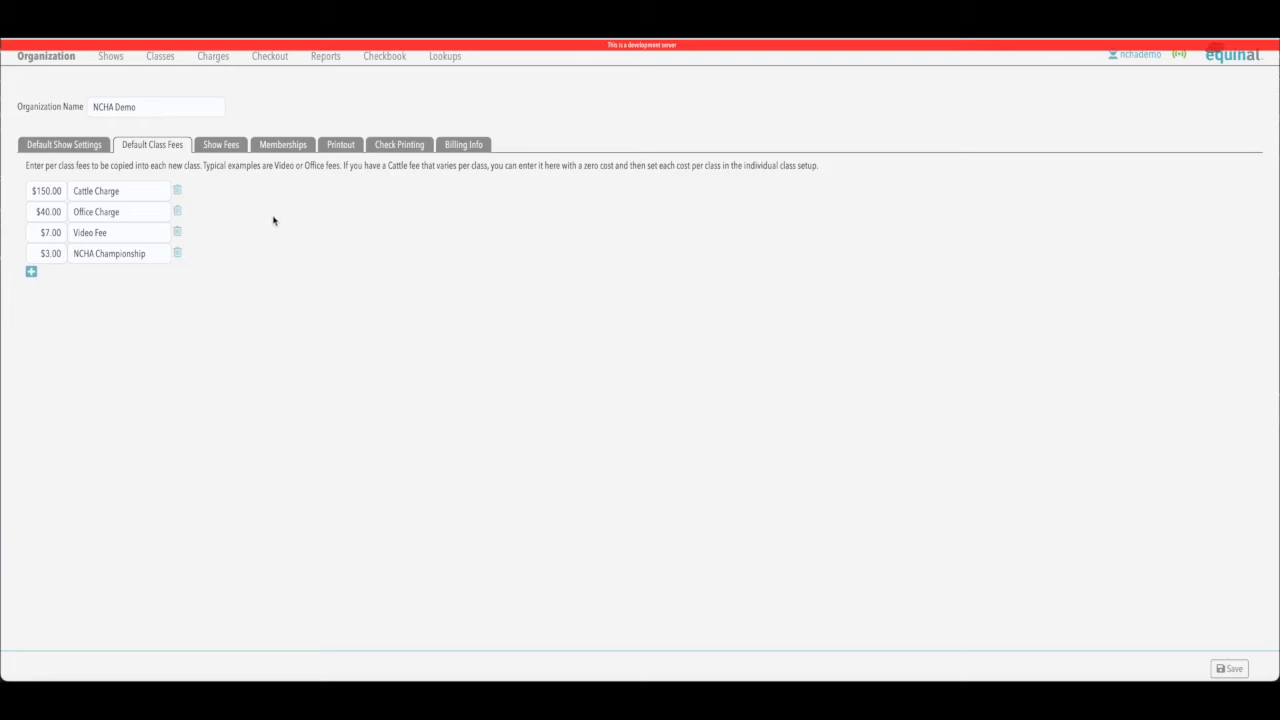
click(31, 271)
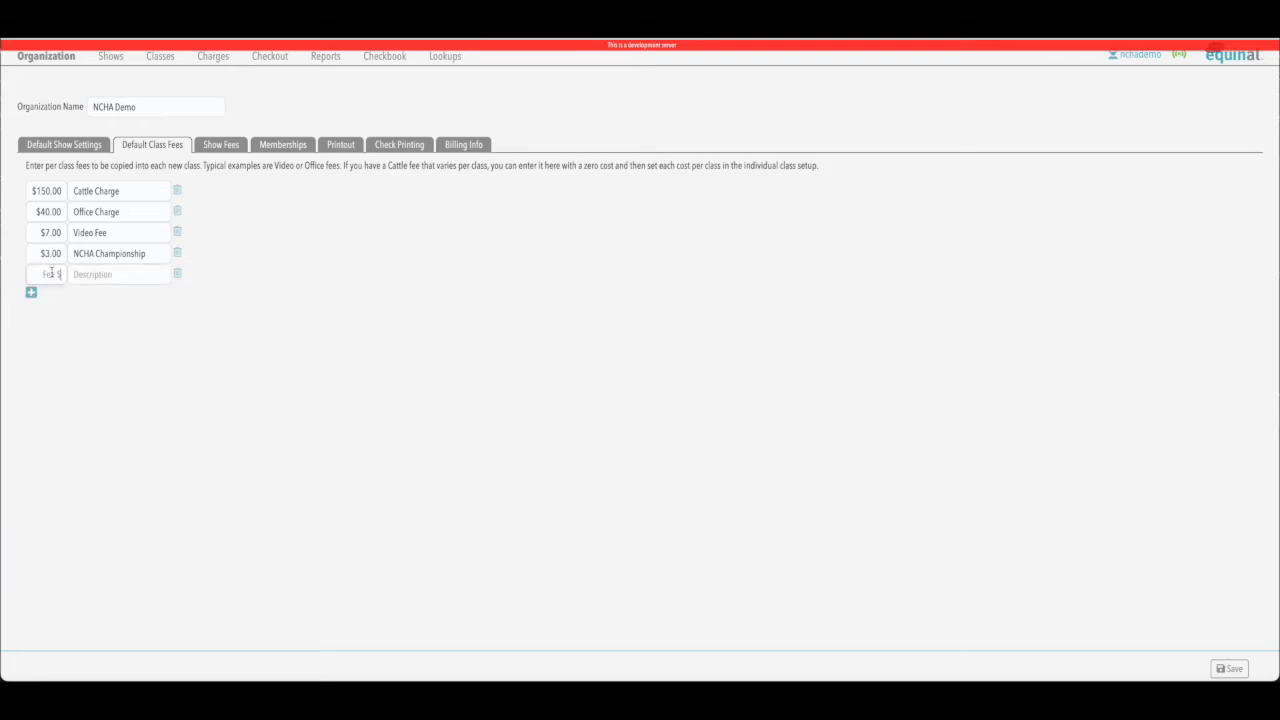
text(2)
key(Tab)
text(equin)
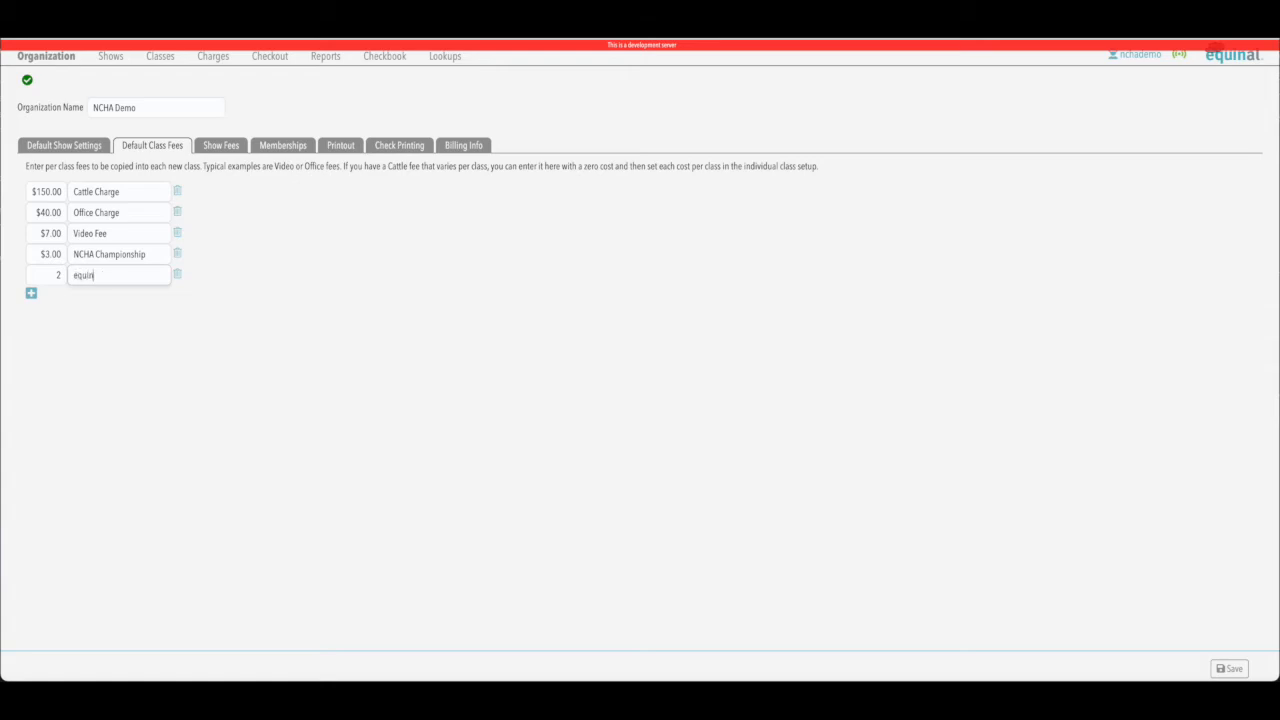
text(al fee)
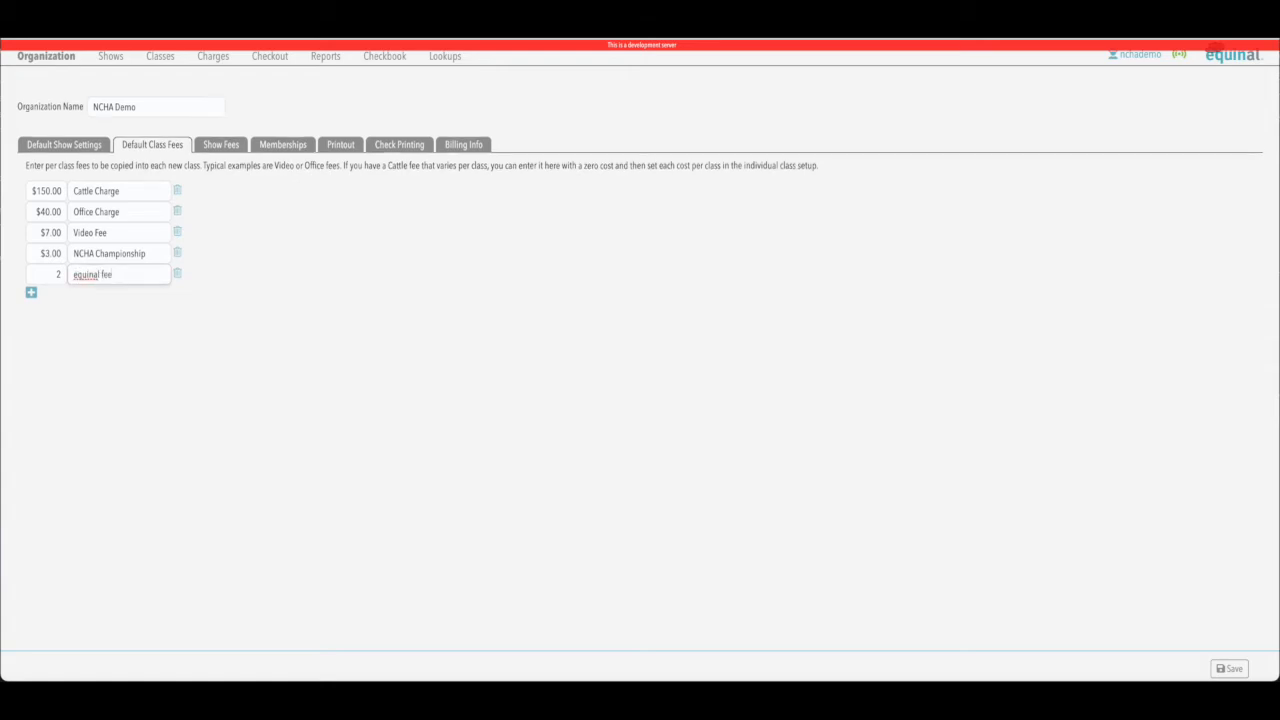
click(398, 271)
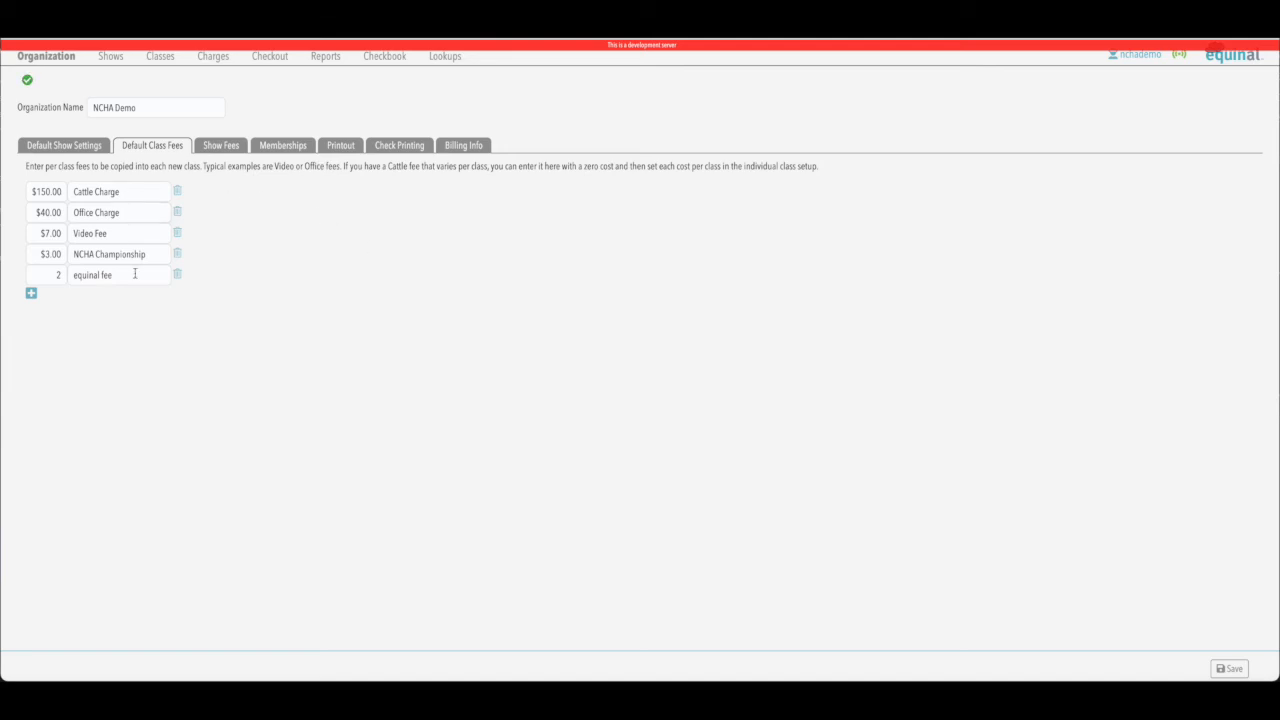
click(1226, 668)
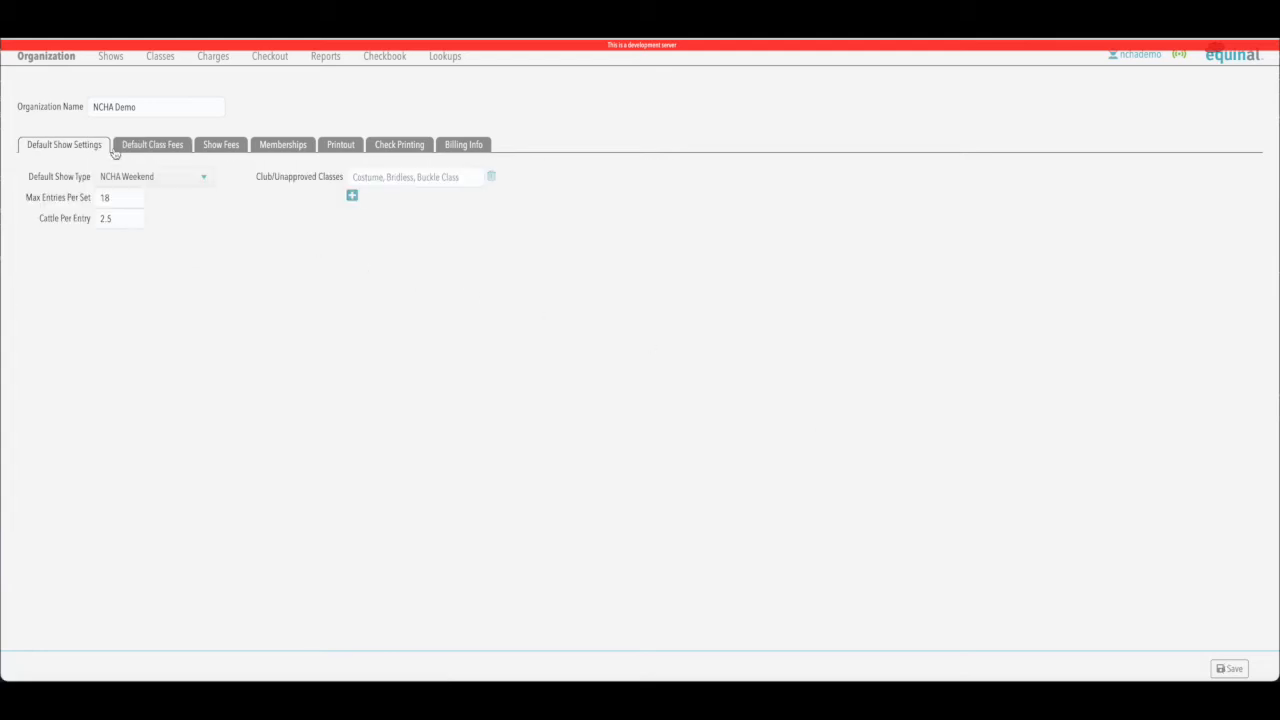
click(150, 142)
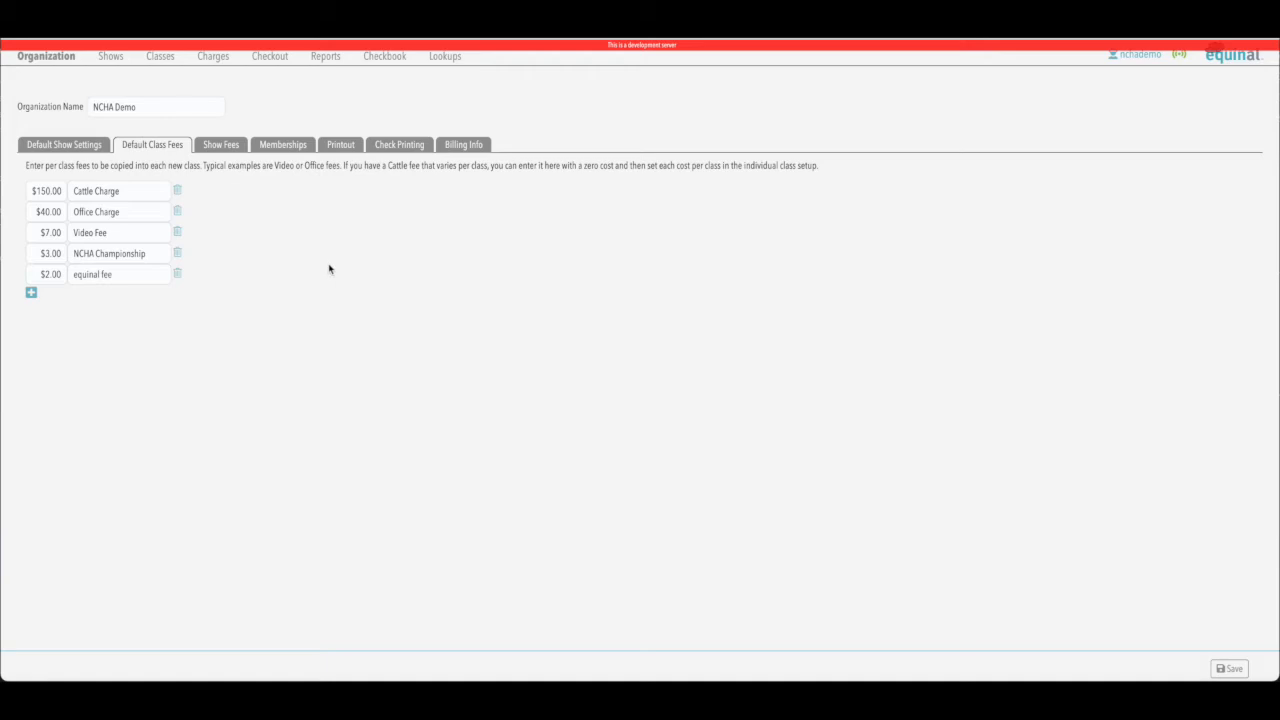
Review the organization's show fees and compare them with the quick-add charges on the Charges screen
click(220, 145)
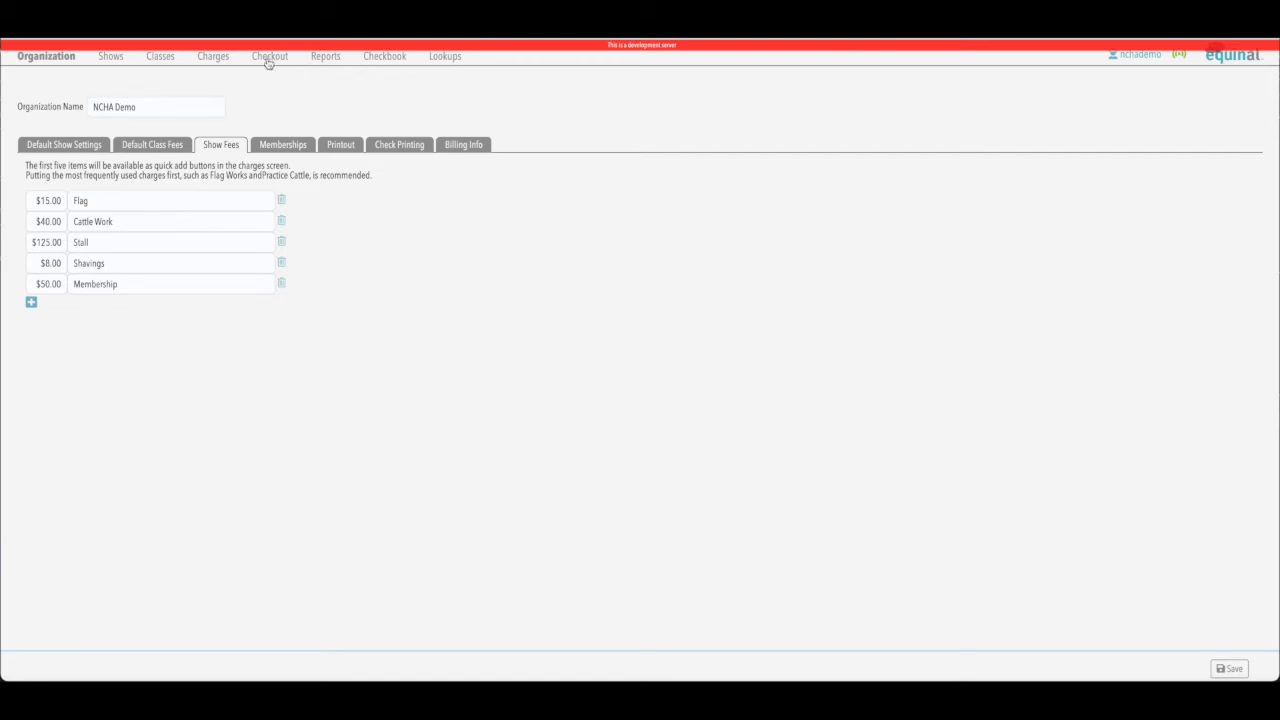
click(215, 58)
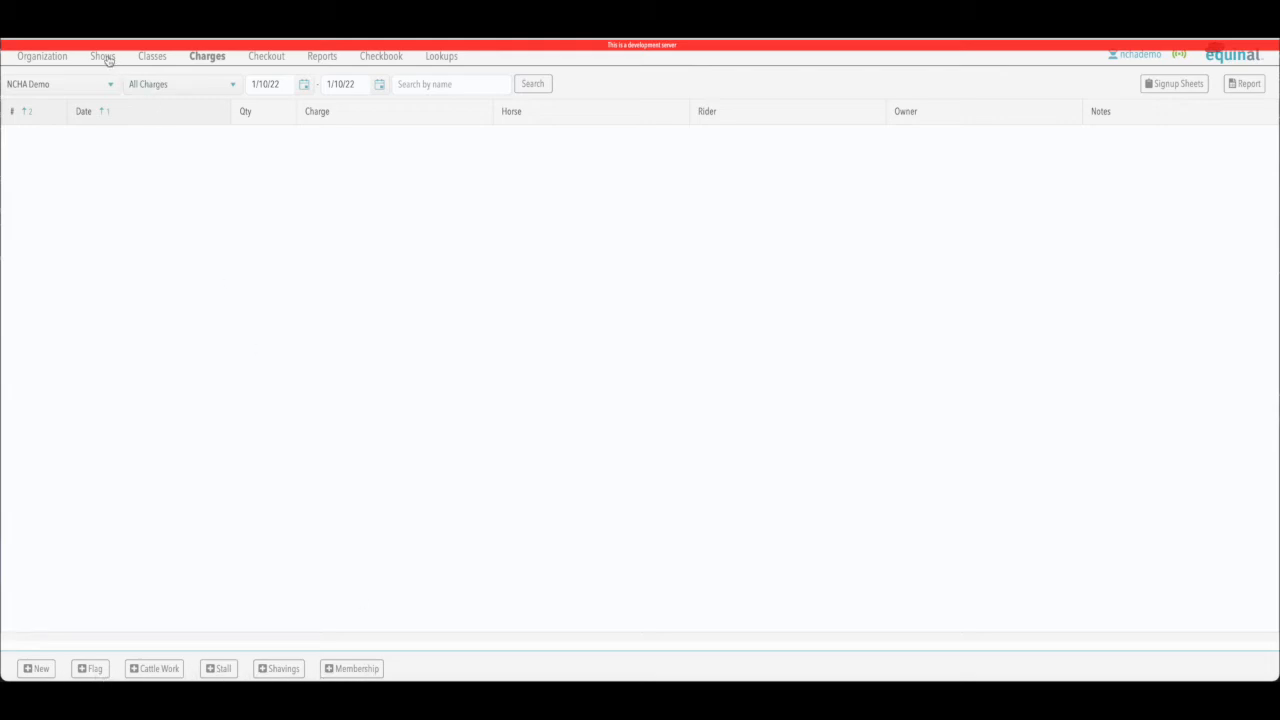
click(63, 58)
click(152, 144)
click(227, 146)
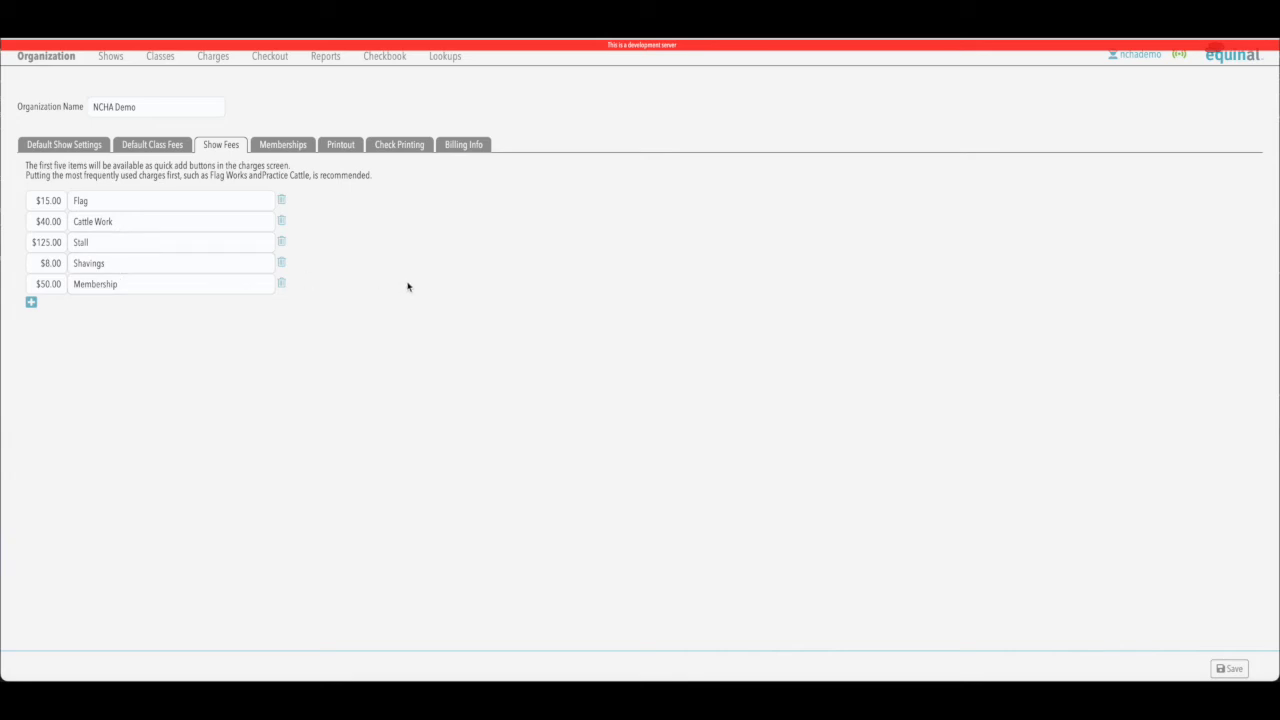
Try adding a show fee described as "turnback fee" and delete its row
click(31, 302)
click(126, 305)
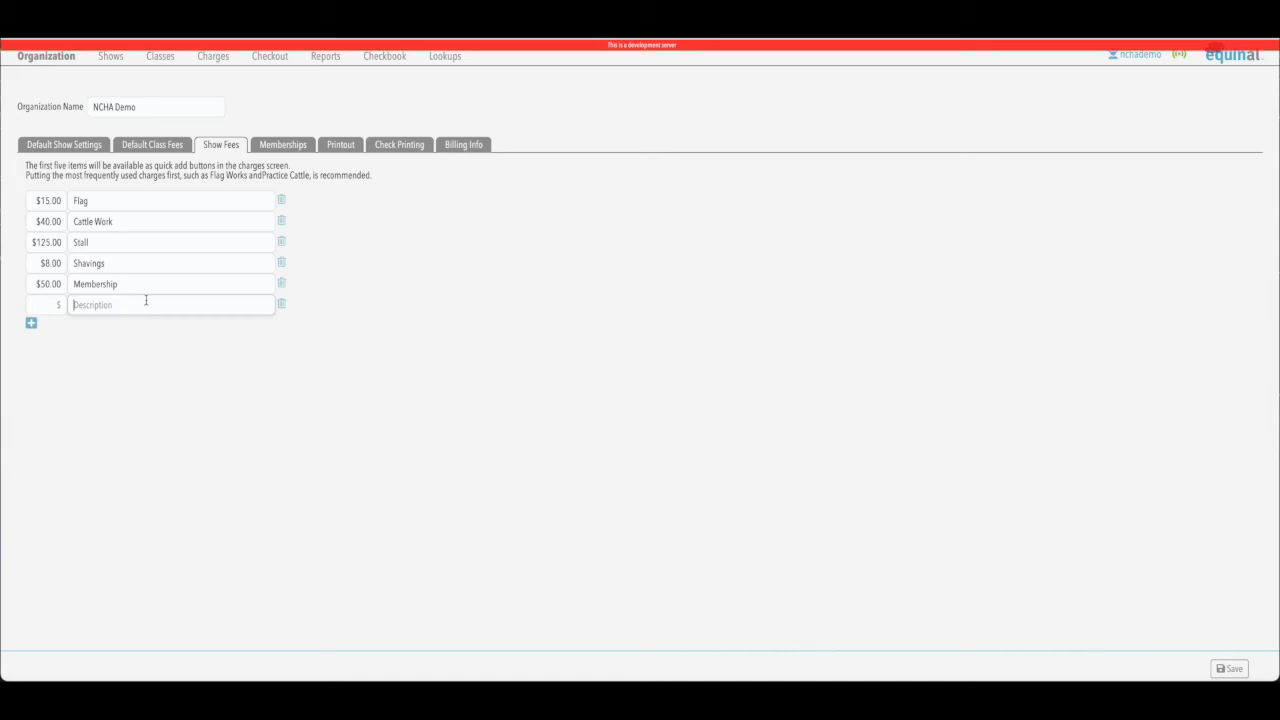
text(turnback fee)
key(shift+Tab)
click(281, 304)
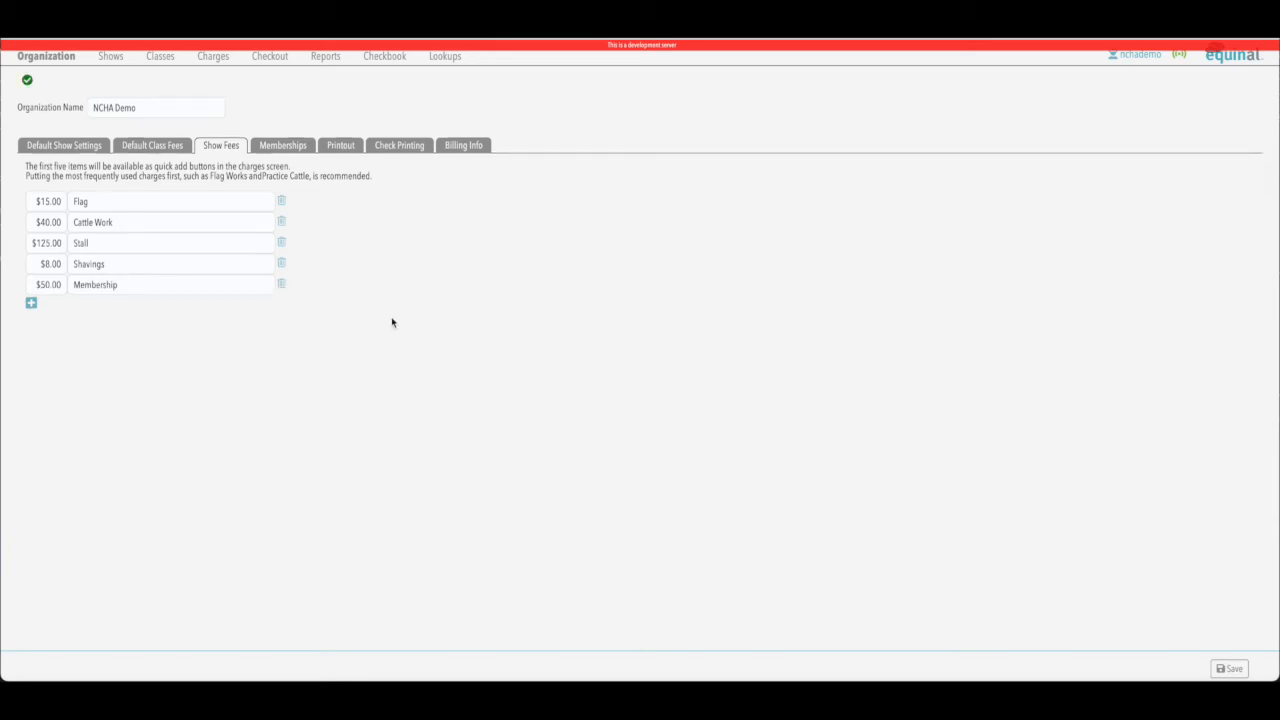
Look at the membership options and upload Abilene logo Jpg.jpg from the equinal demo logos folder as the printout logo
click(281, 146)
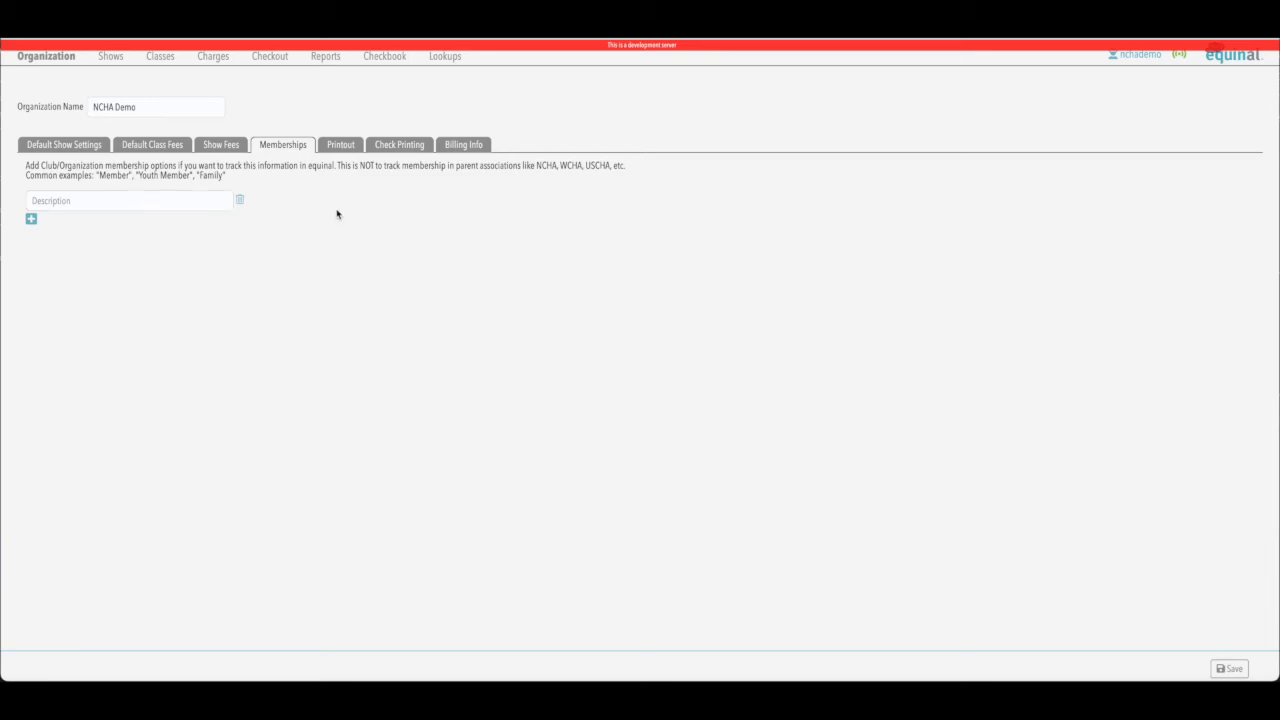
click(340, 146)
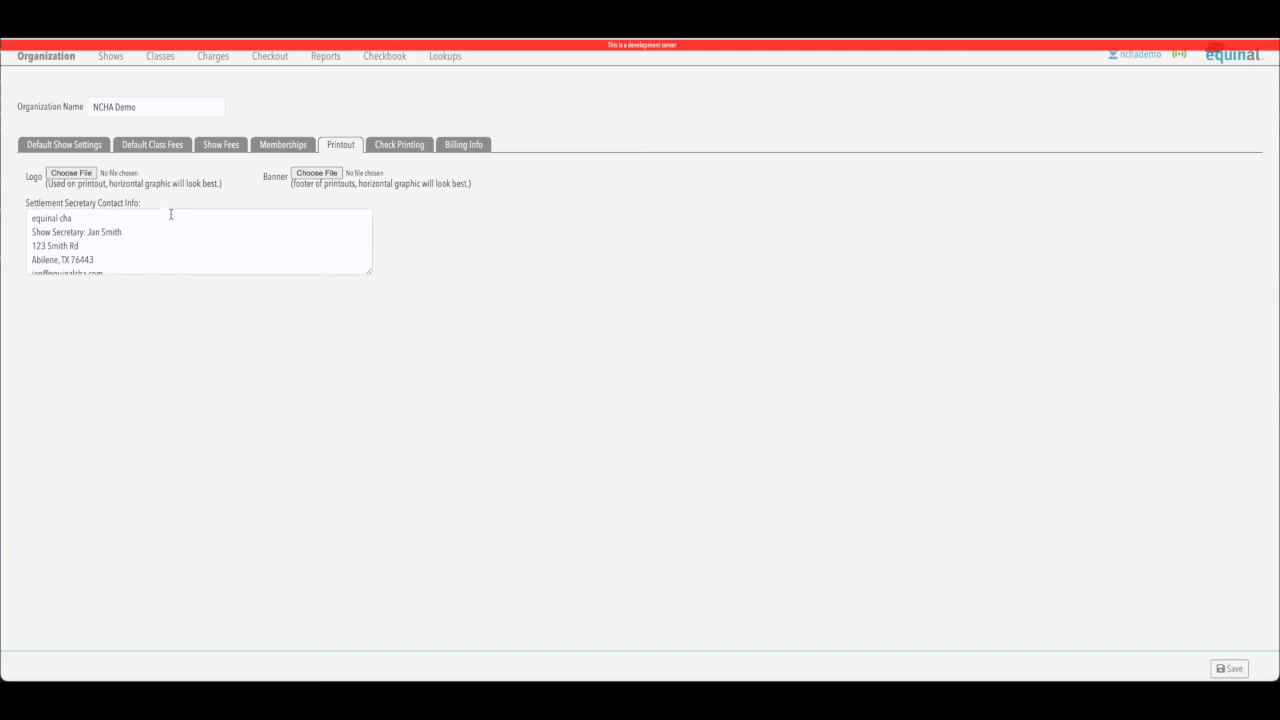
click(69, 175)
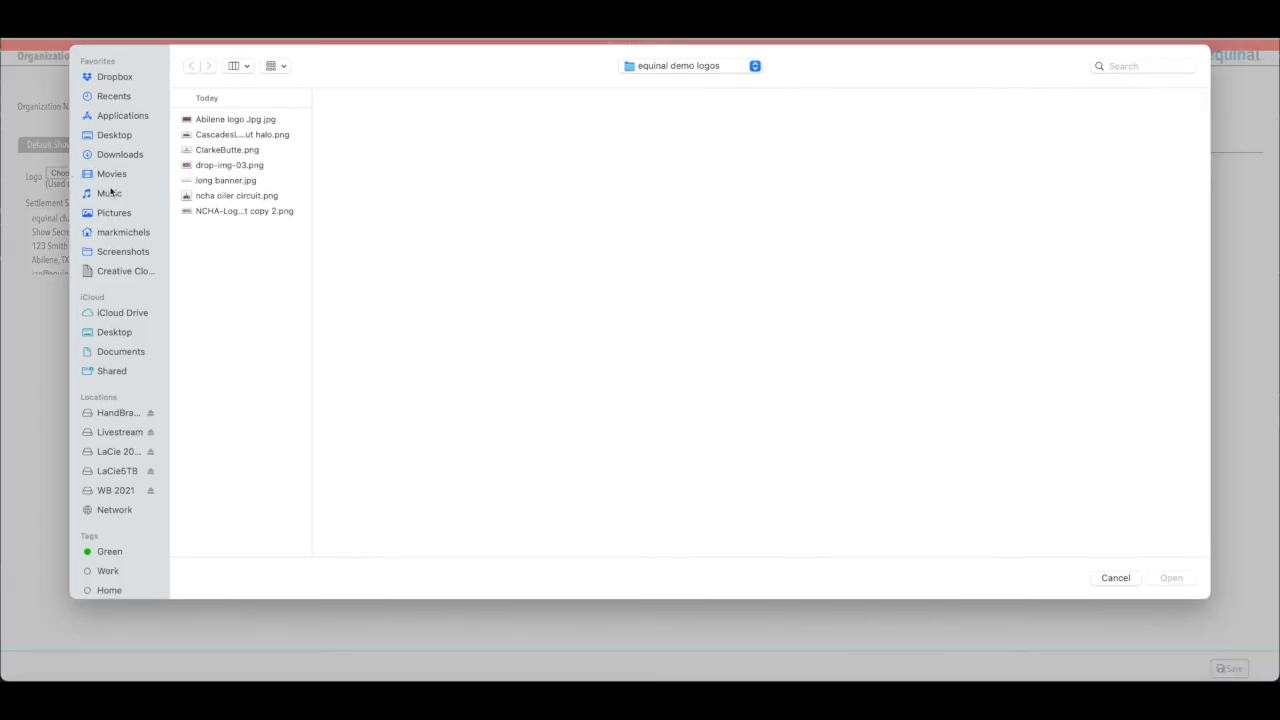
click(113, 138)
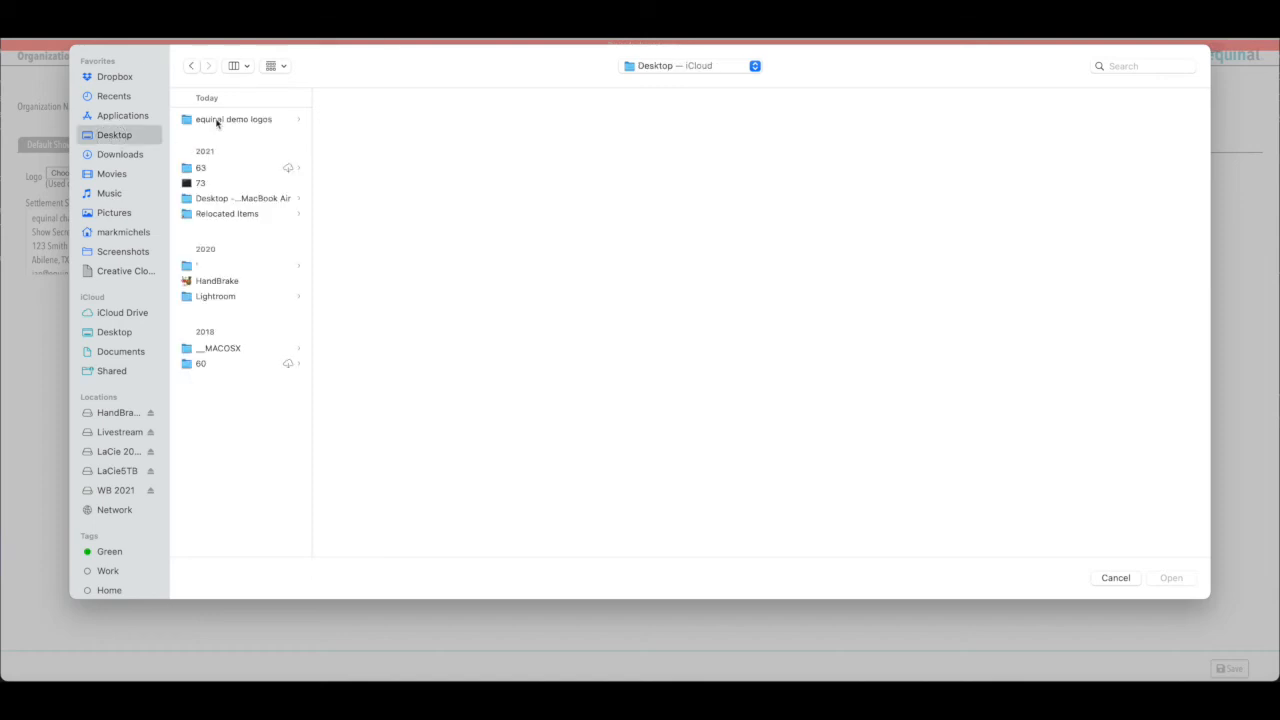
click(217, 121)
click(379, 121)
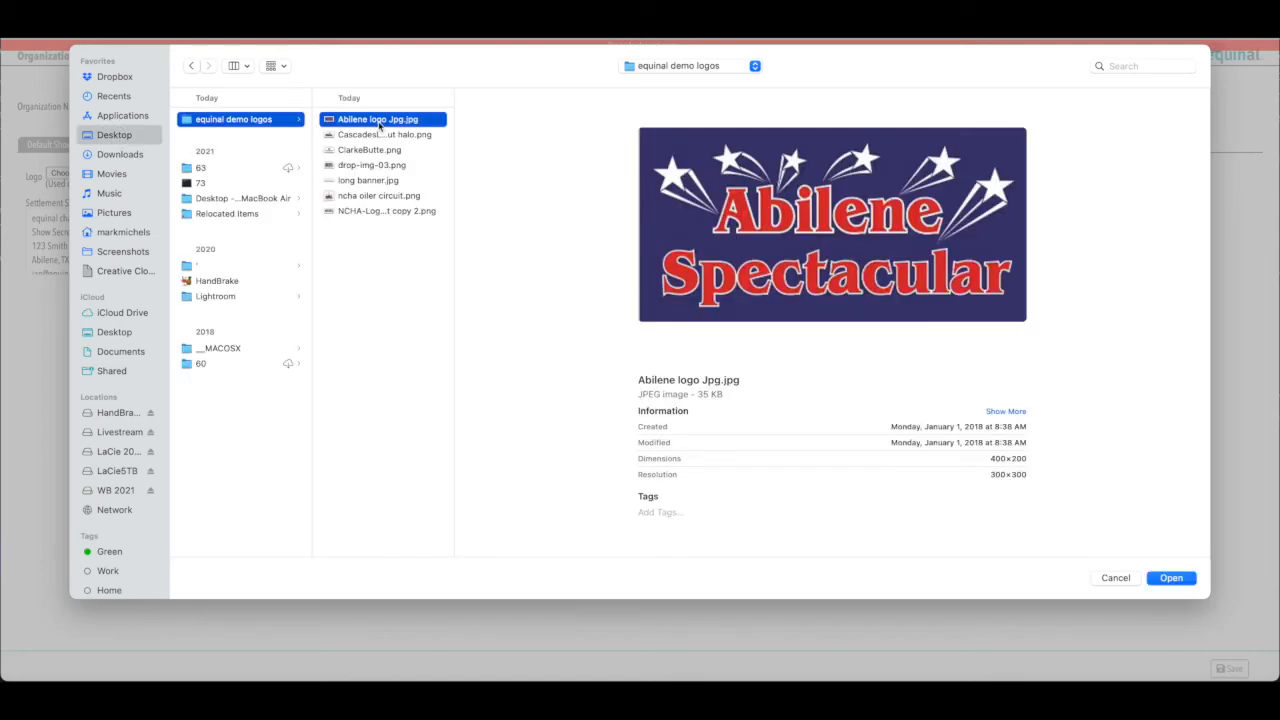
click(1175, 580)
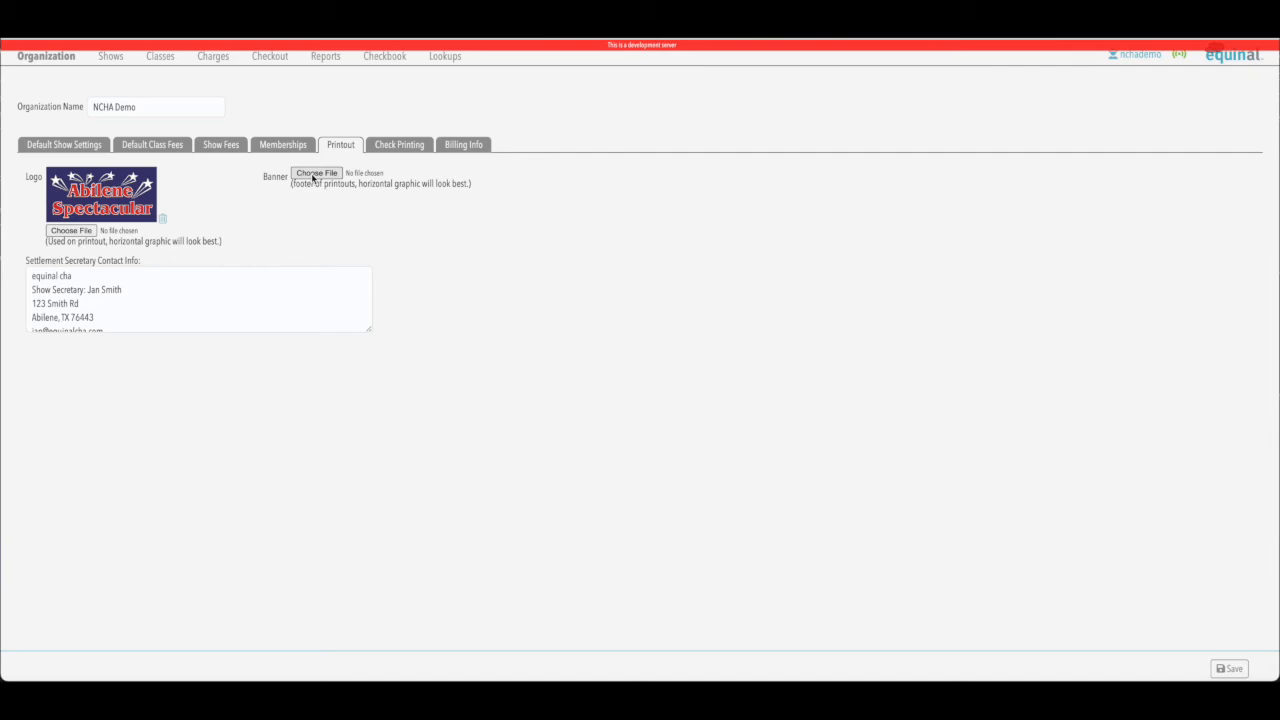
Preview the images in the equinal demo logos folder and upload long banner.jpg as the printout footer banner
click(316, 174)
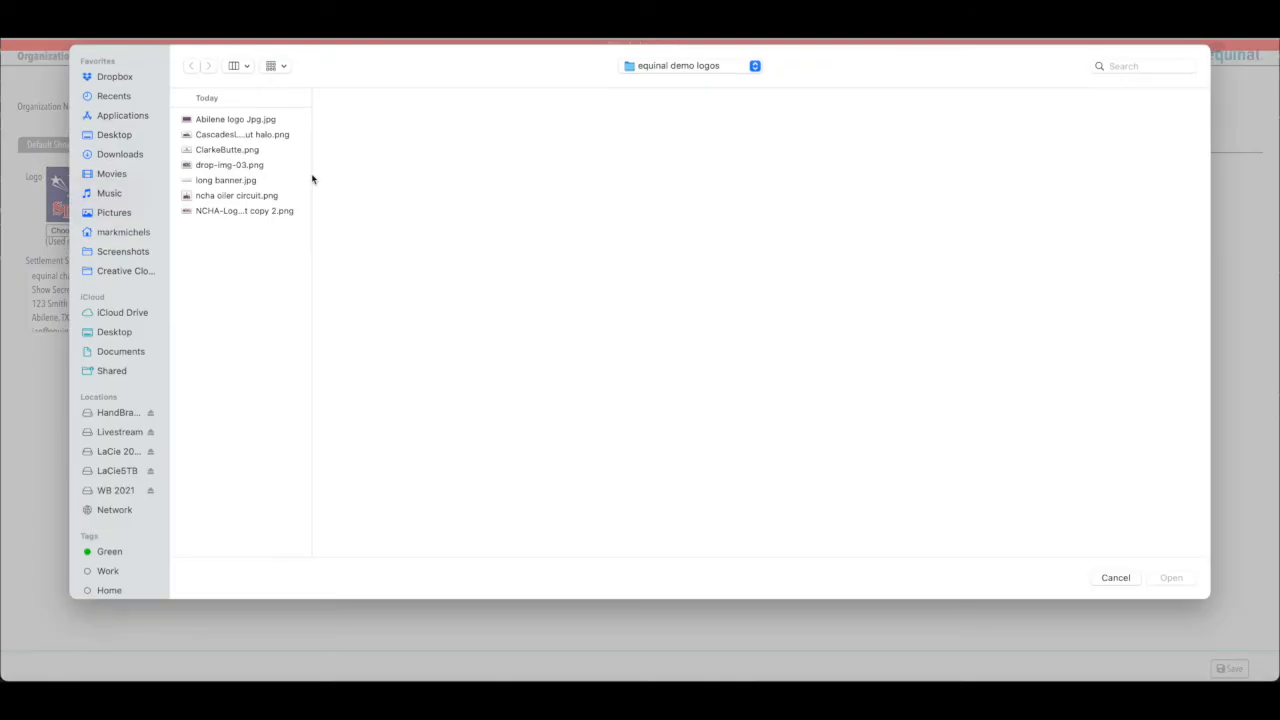
click(223, 134)
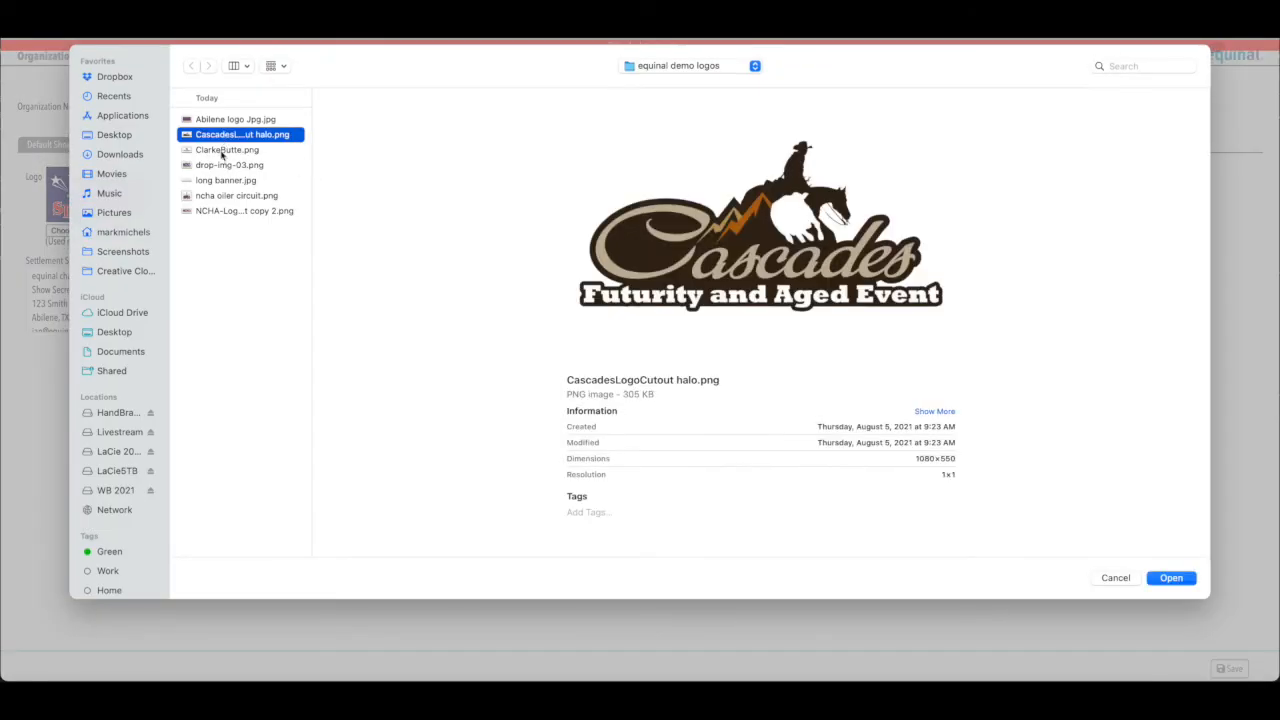
click(222, 151)
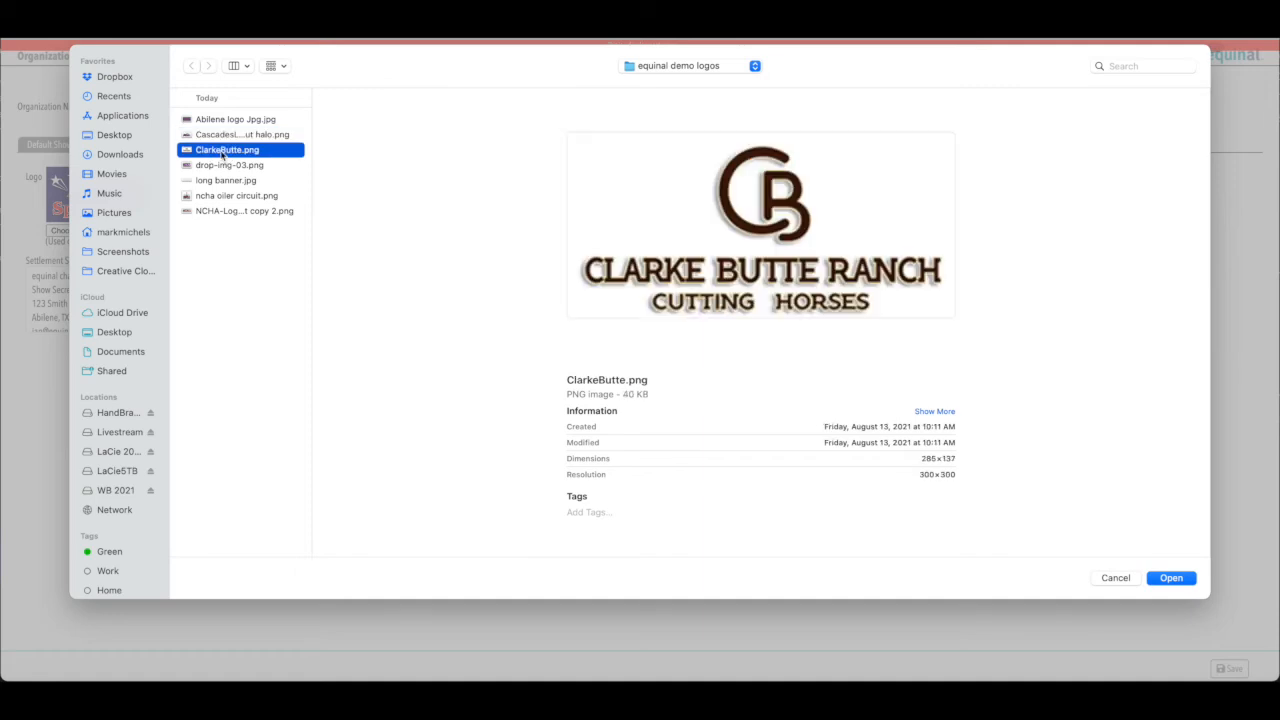
click(216, 168)
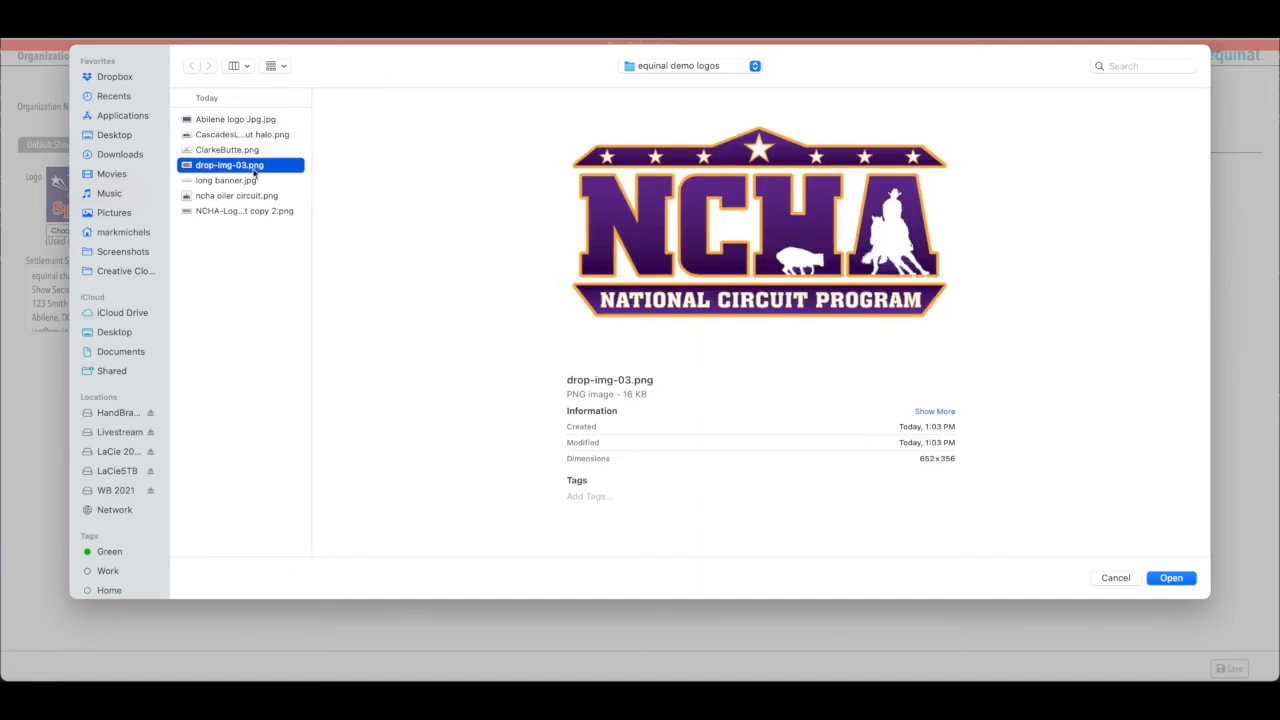
click(225, 198)
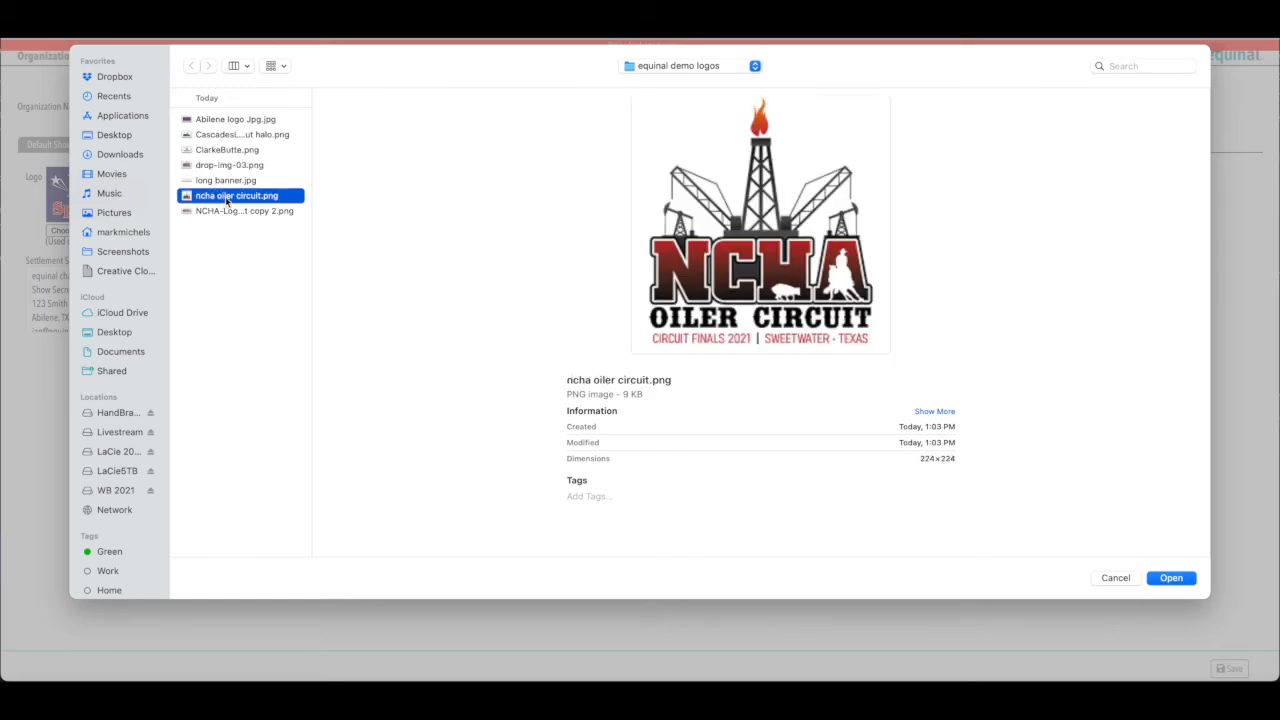
click(220, 181)
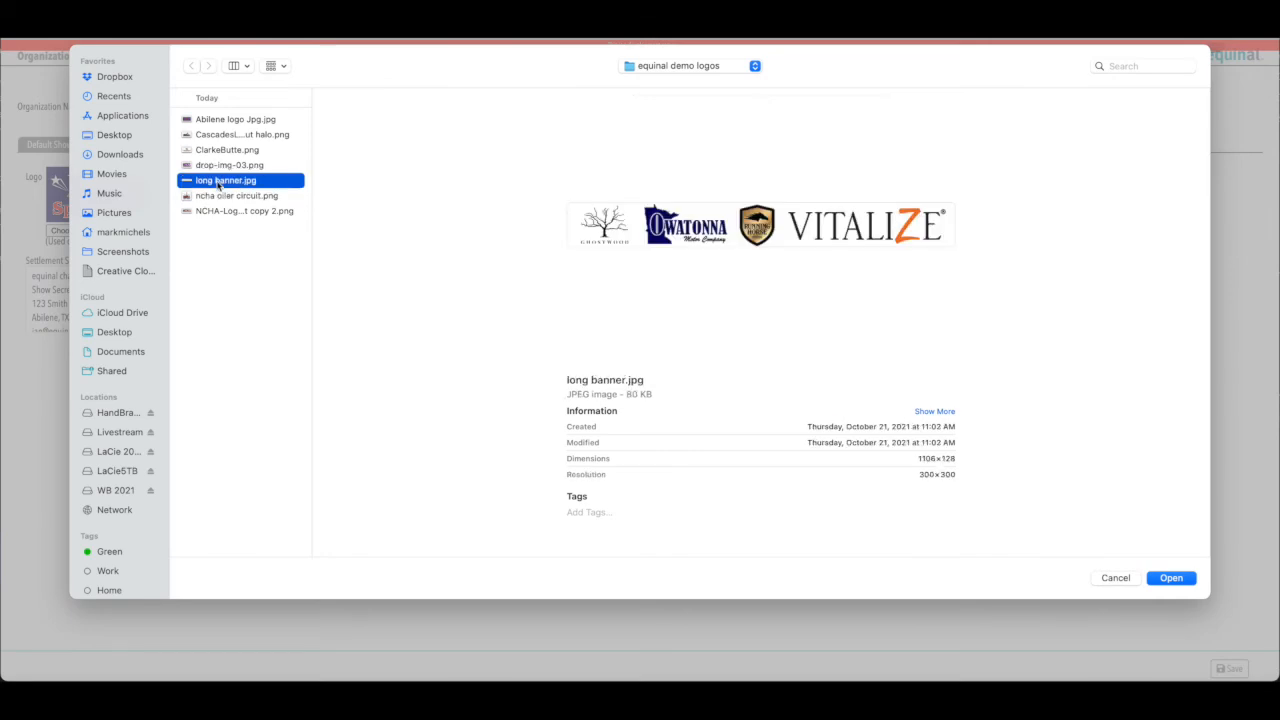
double_click(218, 182)
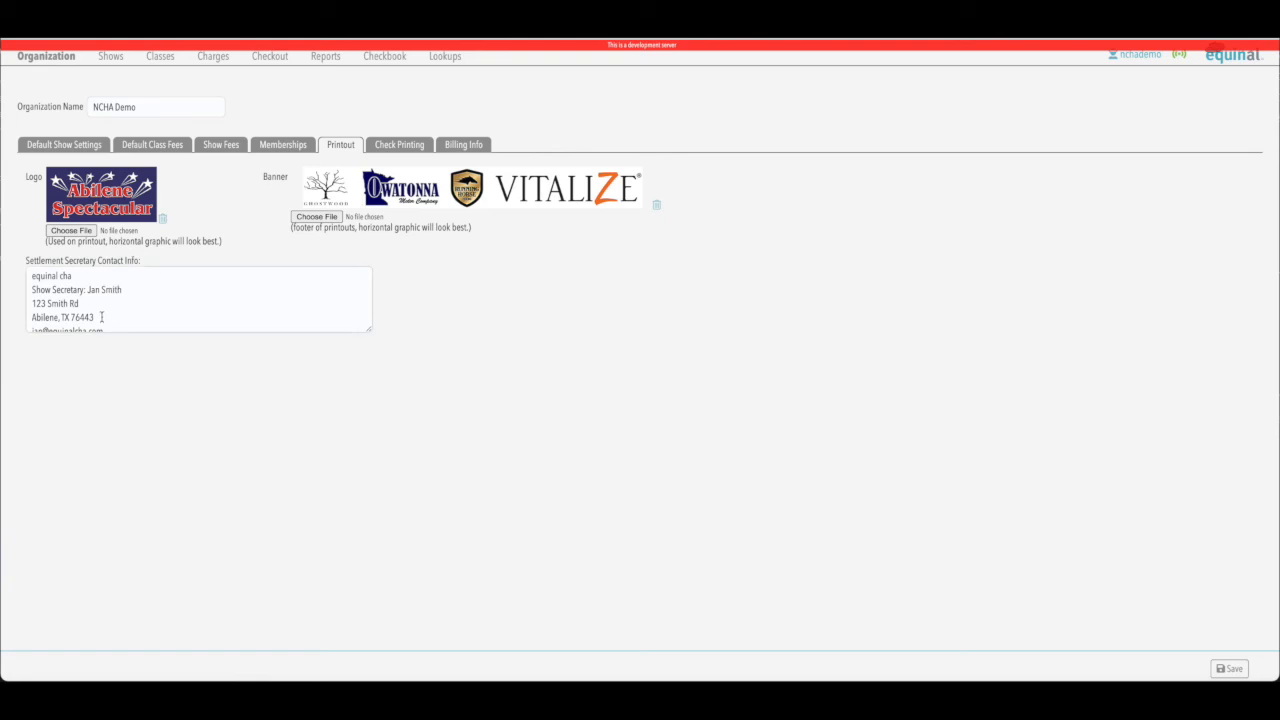
Read through the settlement secretary contact info used on printouts
scroll(146, 297, down, 1)
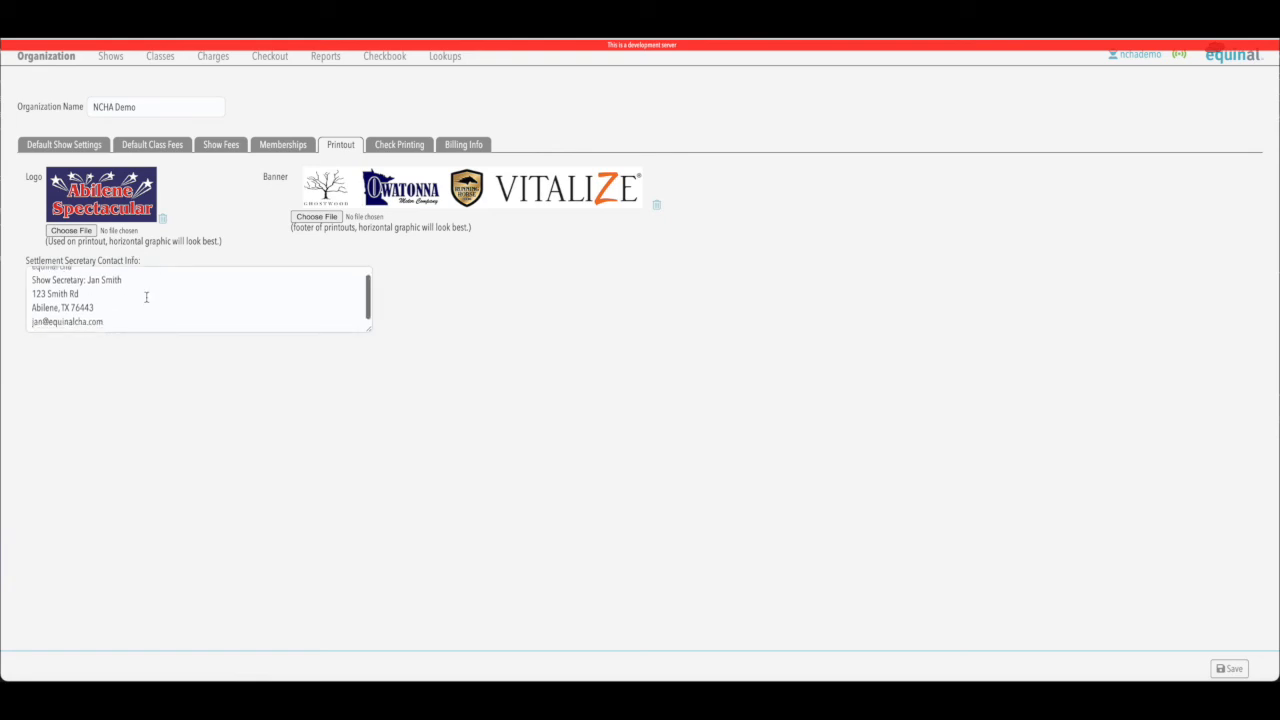
scroll(146, 297, up, 1)
scroll(146, 297, down, 1)
scroll(146, 297, up, 1)
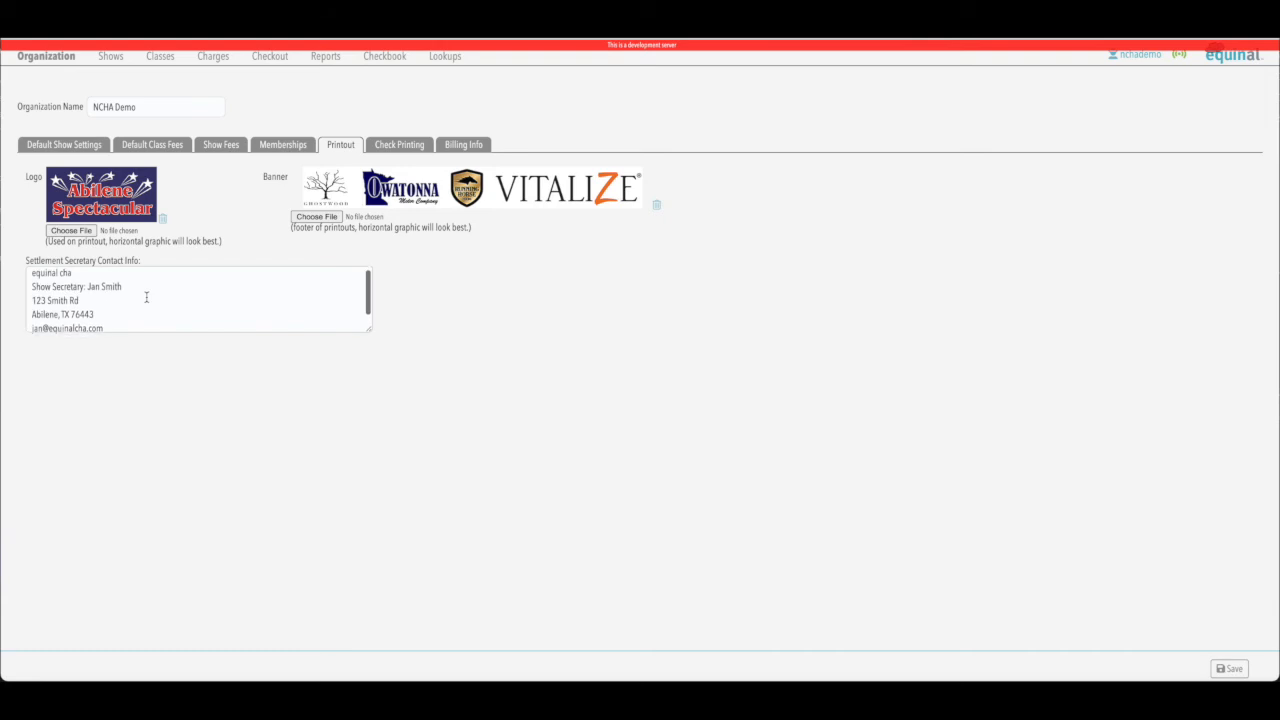
scroll(150, 294, down, 1)
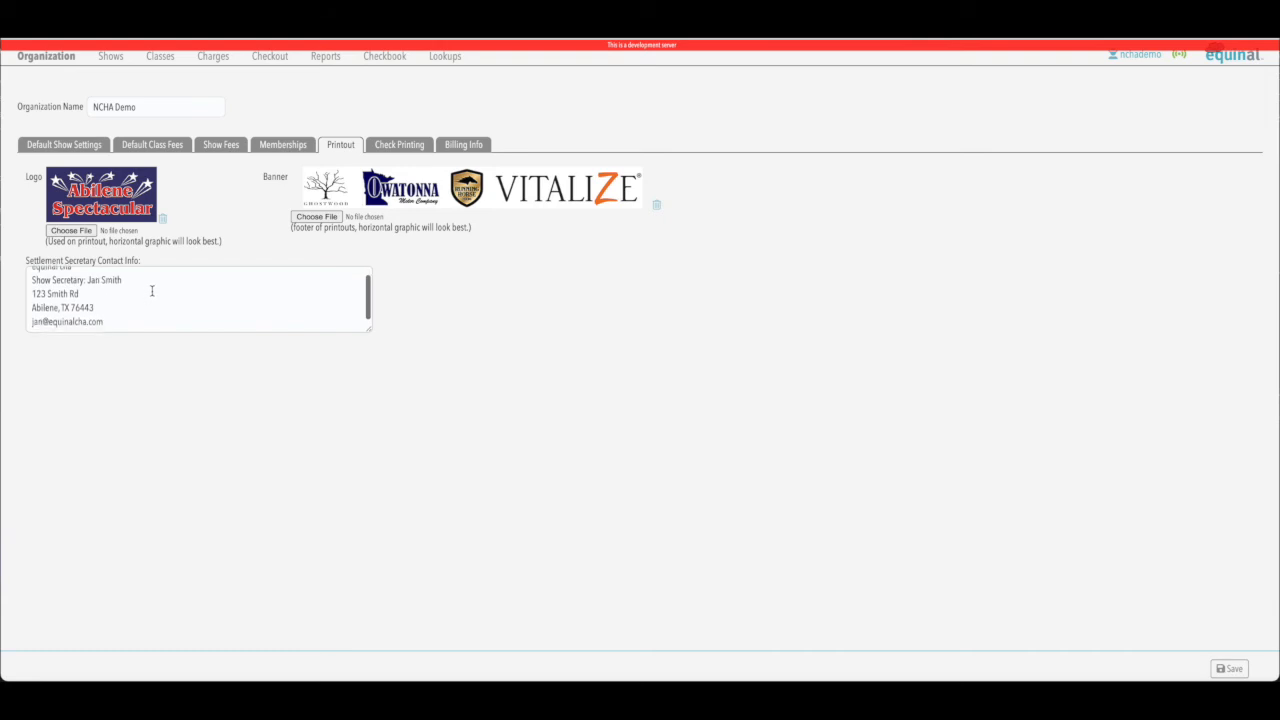
Review the settlement secretary contact info and read through the 4 Year Old Open draw printout, checking its header logo and footer banner
scroll(152, 291, up, 1)
scroll(152, 291, down, 1)
scroll(152, 291, up, 1)
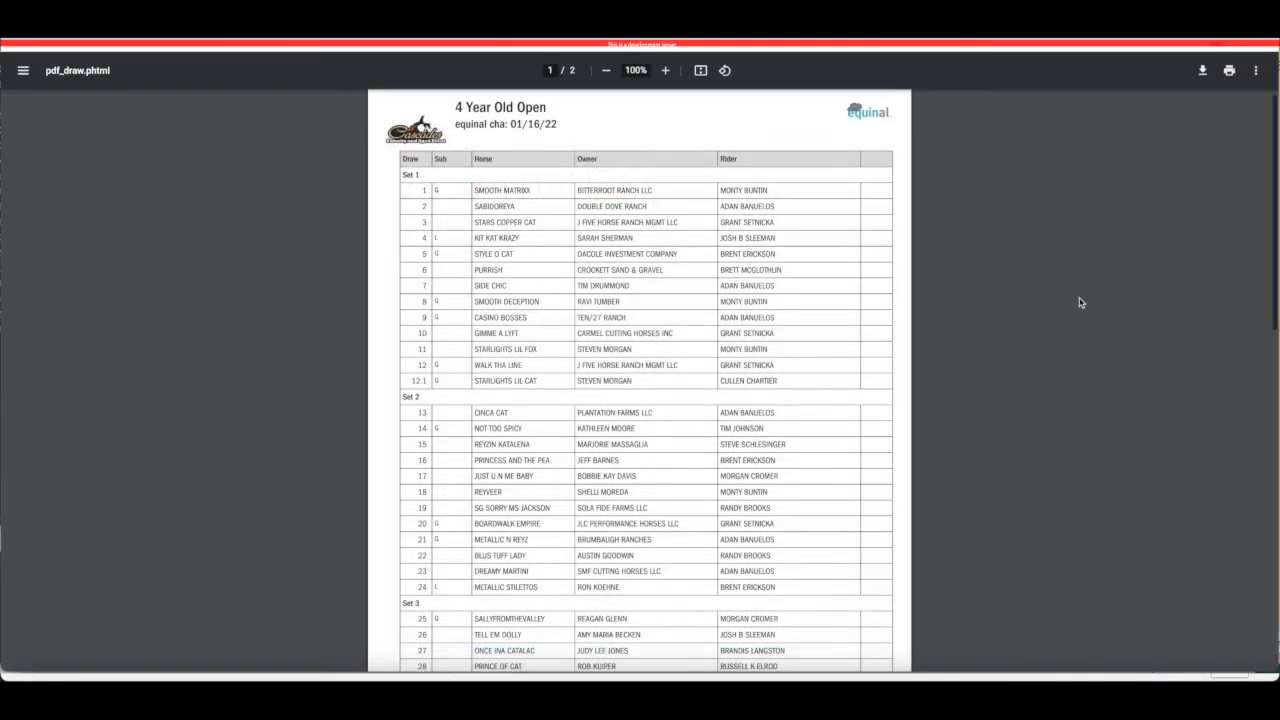
scroll(1080, 302, down, 5)
scroll(1080, 302, down, 1)
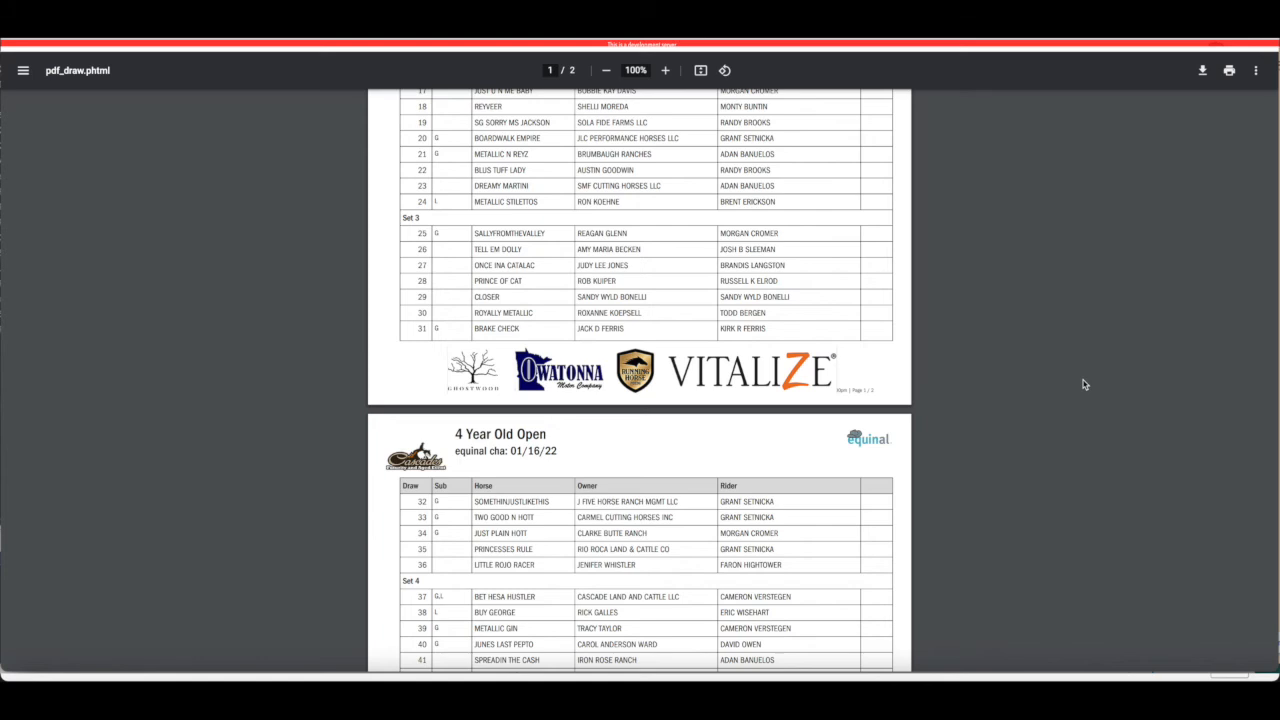
scroll(1084, 382, down, 3)
scroll(1084, 382, down, 2)
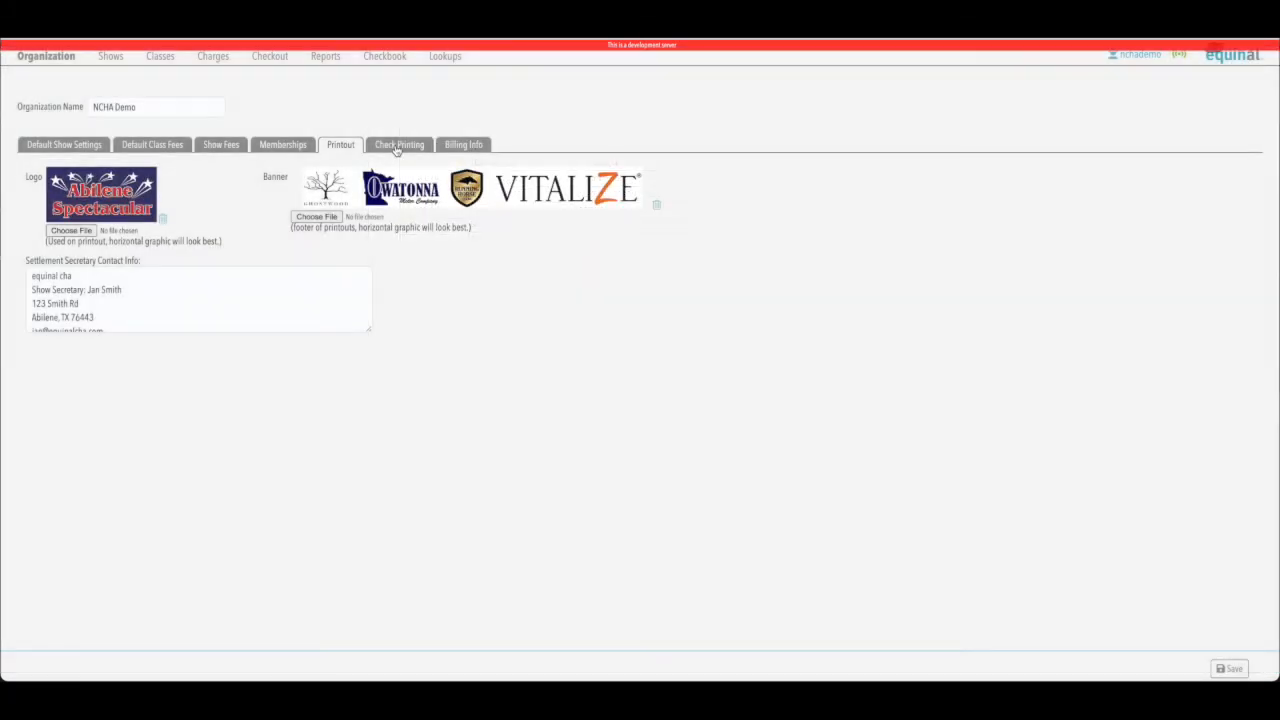
Look over the organization's check printing positions and billing info, and open the list of charges
click(397, 146)
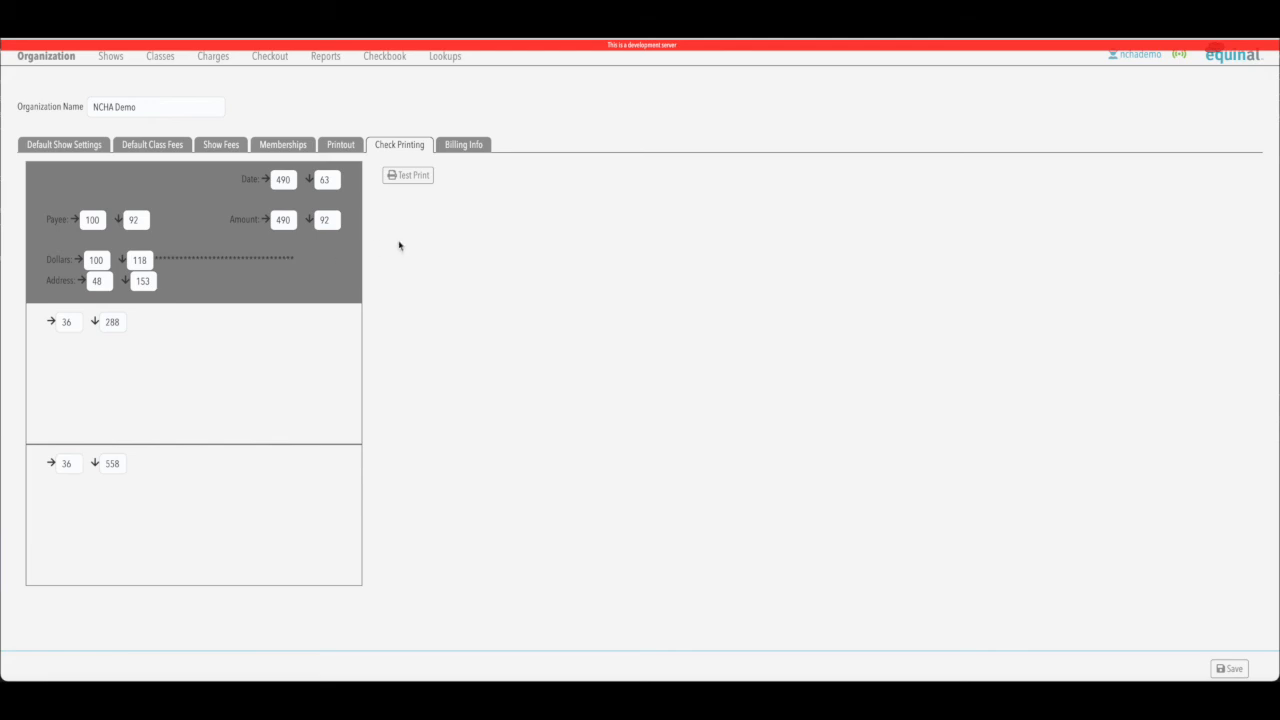
click(466, 146)
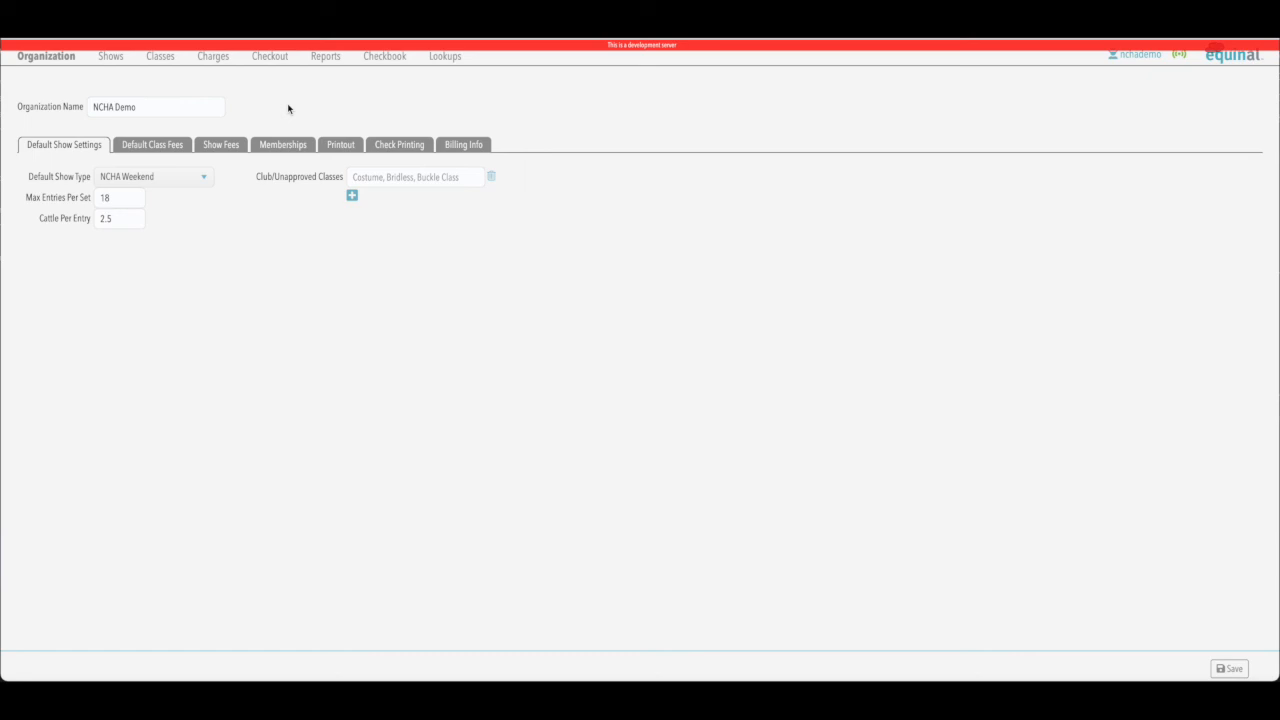
click(209, 58)
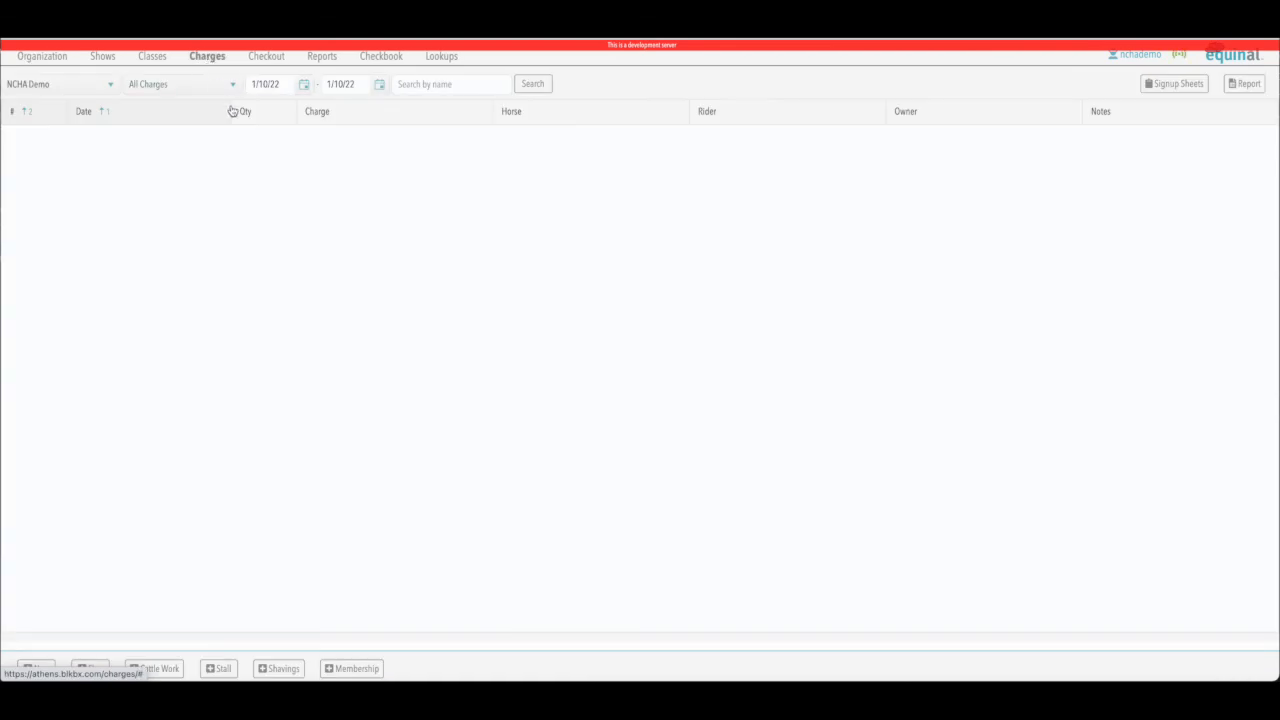